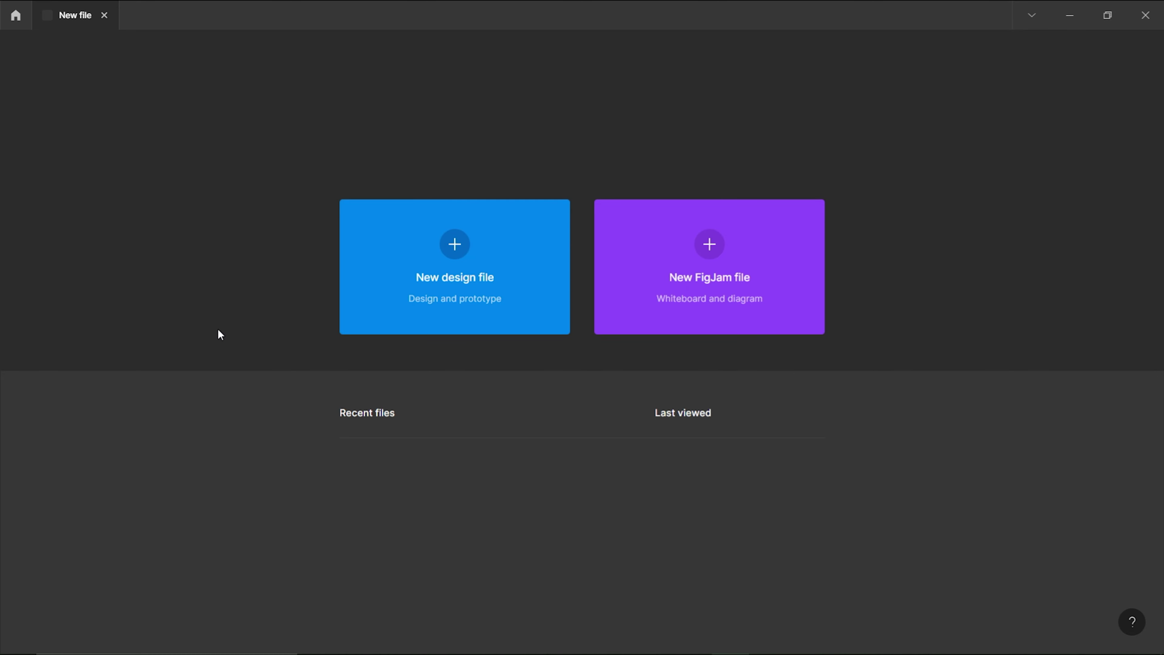
Step: Create a new blank design file and rename it 'Web Design 1'
{"action": "left_click", "coordinate": [433, 284]}
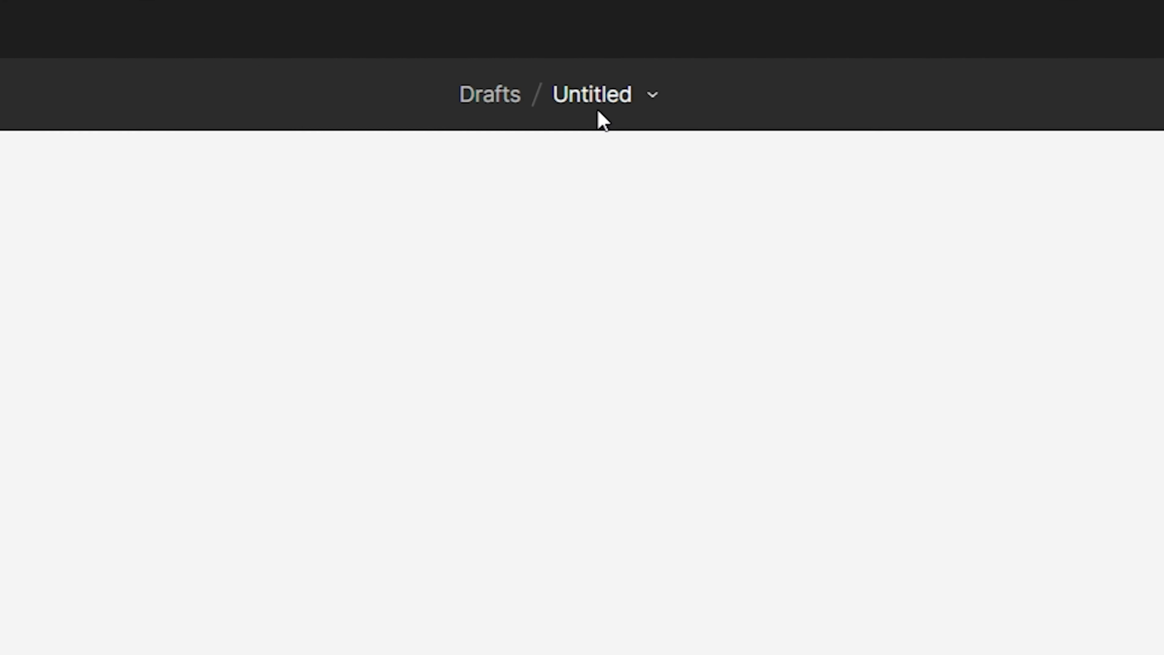
{"action": "left_click", "coordinate": [611, 57]}
{"action": "type", "text": "Web Design 1"}
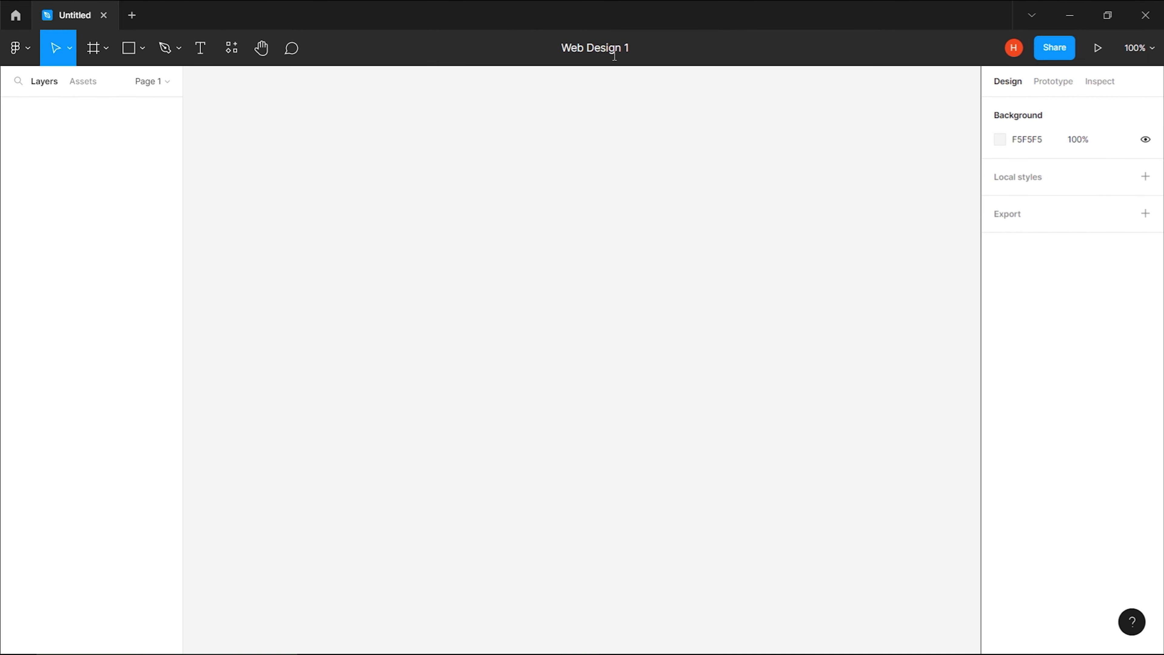
{"action": "key", "text": "Return"}
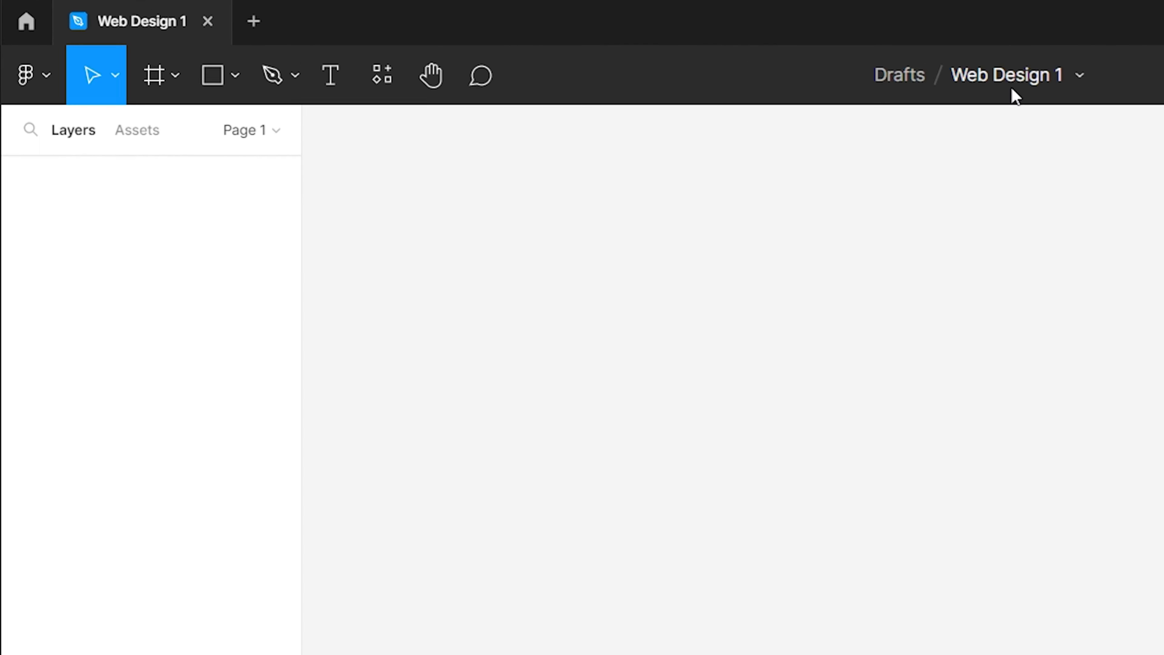
{"action": "left_click", "coordinate": [214, 122]}
{"action": "left_click", "coordinate": [216, 164]}
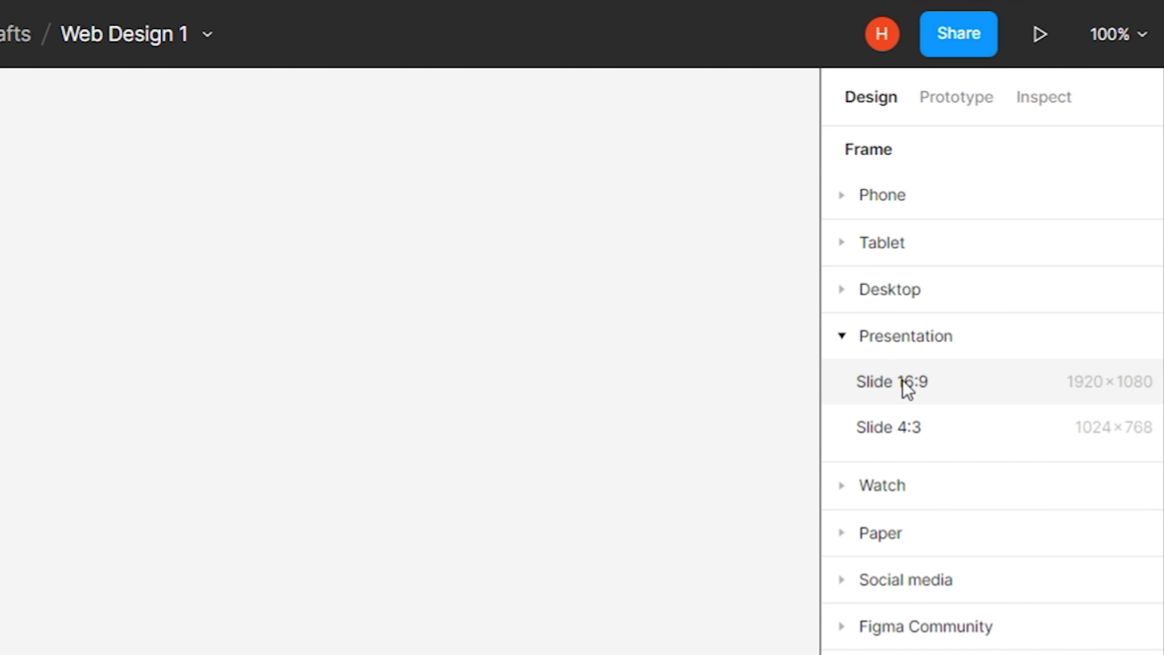
Step: Add a Slide 16:9 frame and place the colourful image file onto it
{"action": "left_click", "coordinate": [907, 388]}
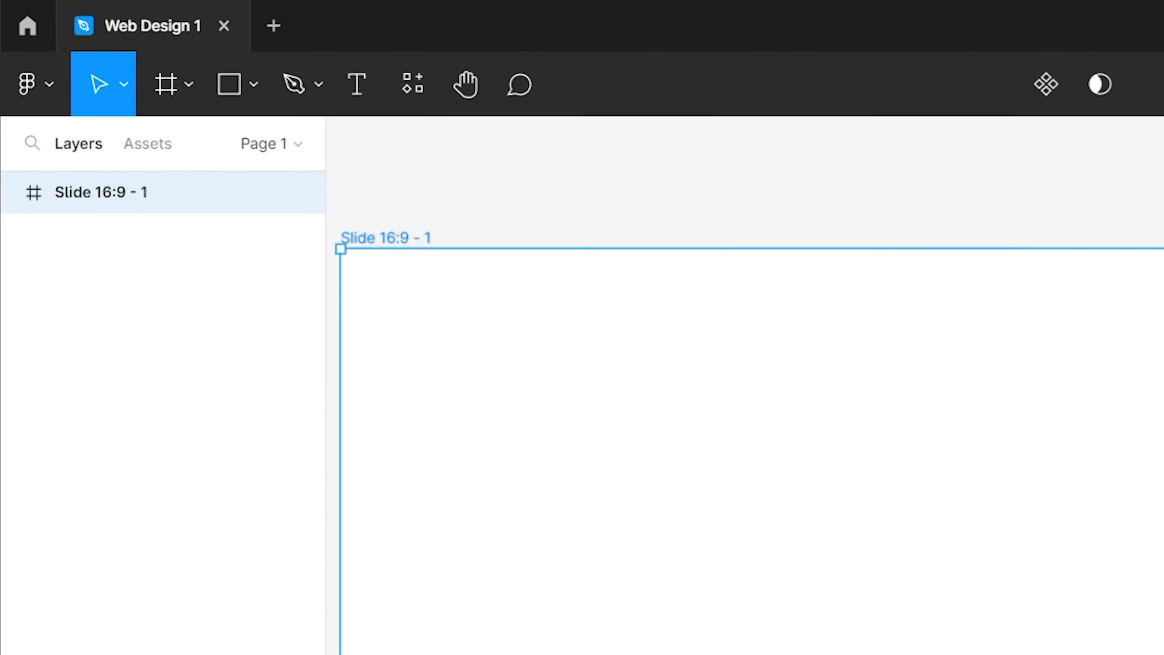
{"action": "left_click", "coordinate": [58, 105]}
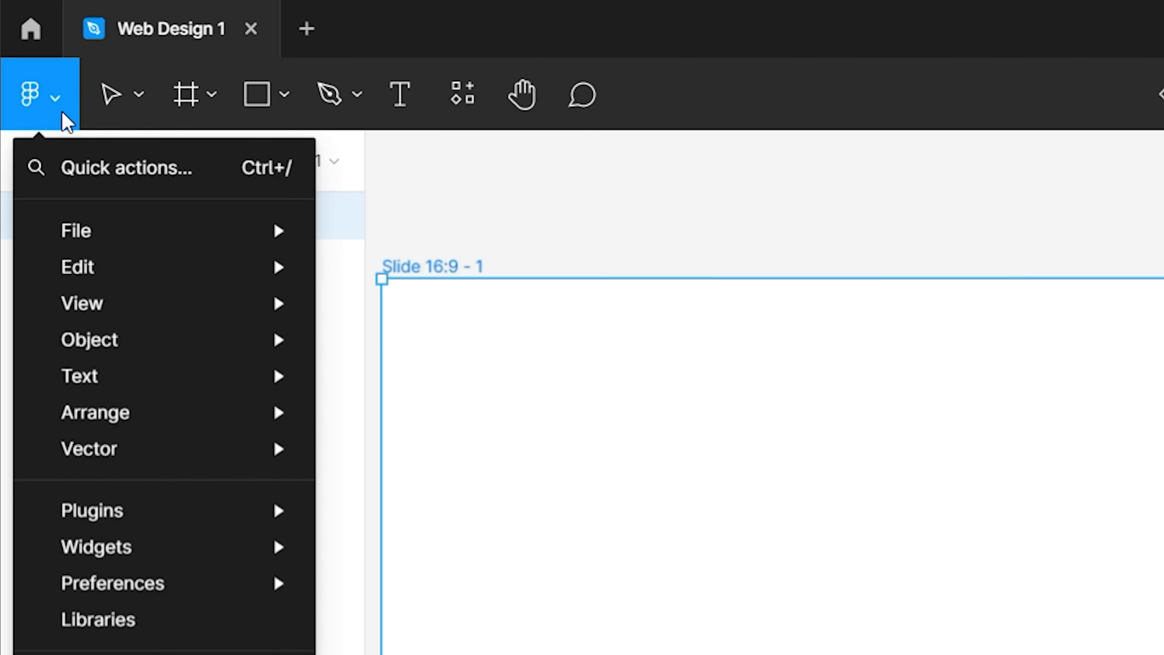
{"action": "mouse_move", "coordinate": [63, 207]}
{"action": "left_click", "coordinate": [394, 379]}
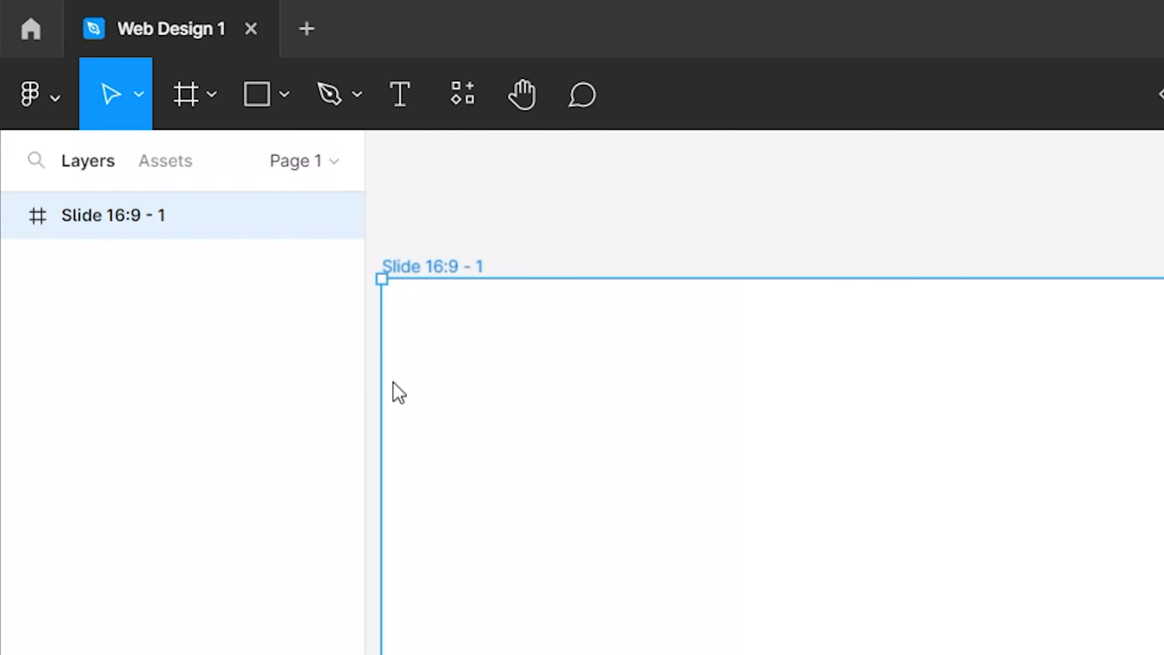
{"action": "double_click", "coordinate": [361, 354]}
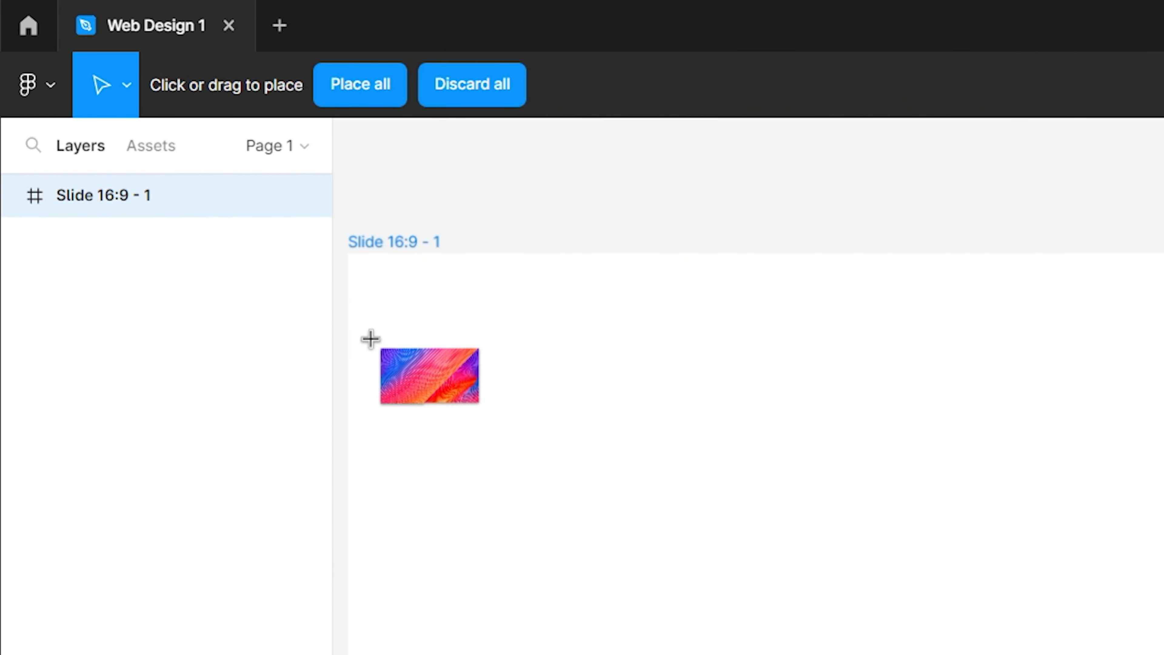
{"action": "left_click", "coordinate": [369, 338]}
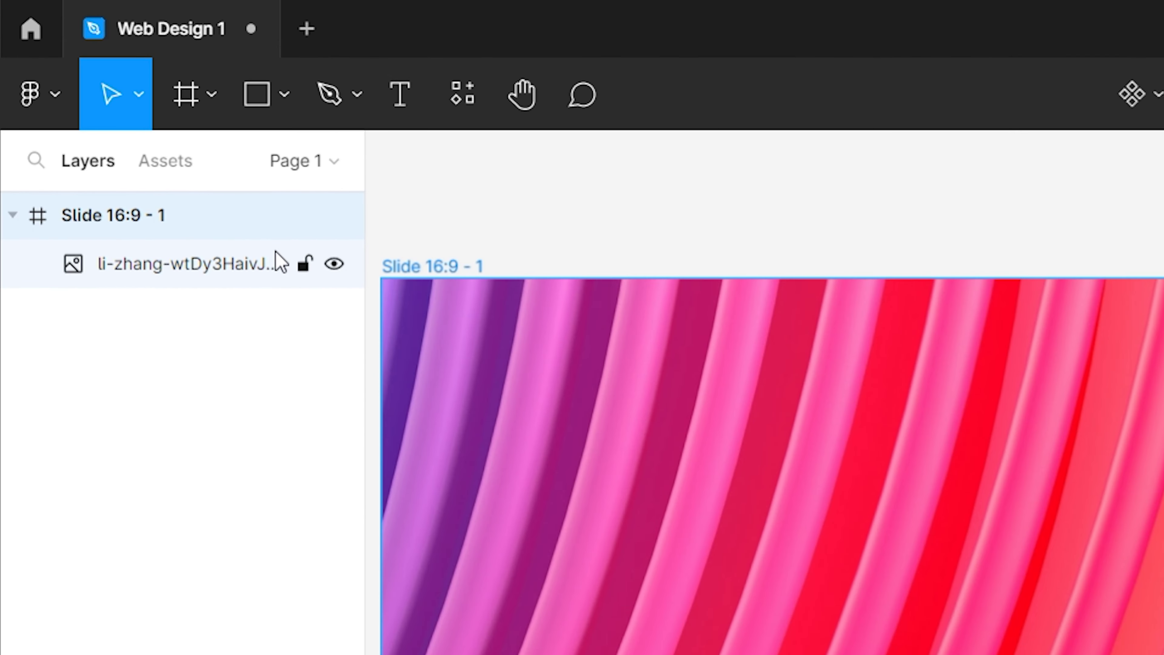
Step: Resize the image to 1920 wide and centre it on the frame at 0, 0
{"action": "left_click", "coordinate": [140, 133]}
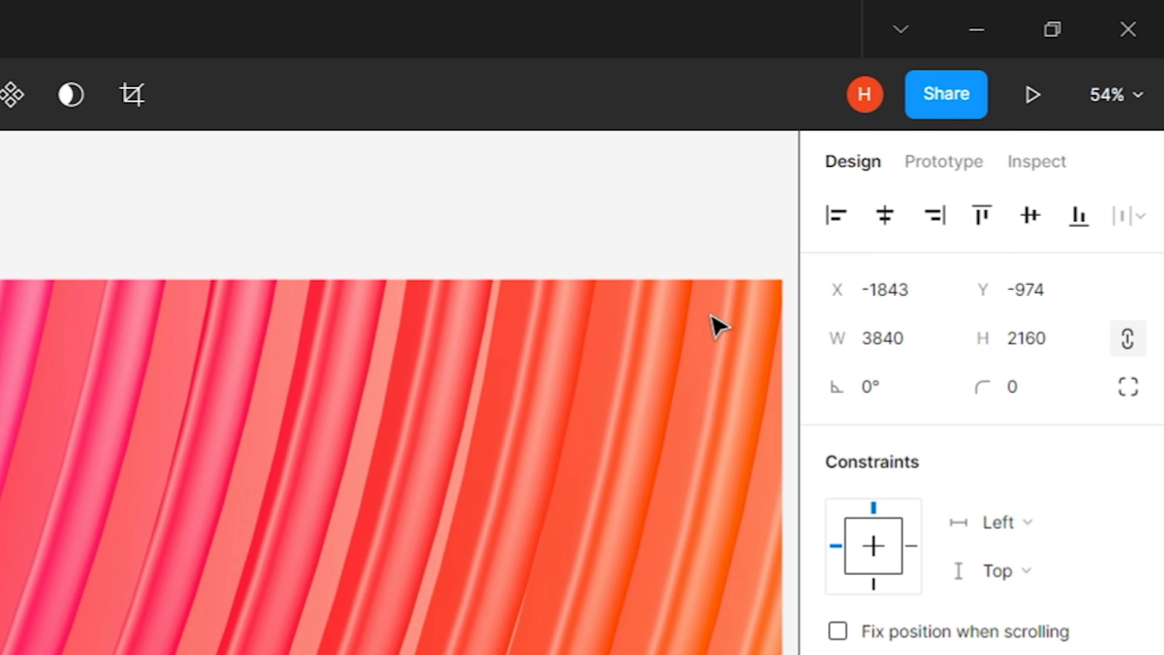
{"action": "left_click", "coordinate": [921, 339]}
{"action": "type", "text": "1920"}
{"action": "key", "text": "Return"}
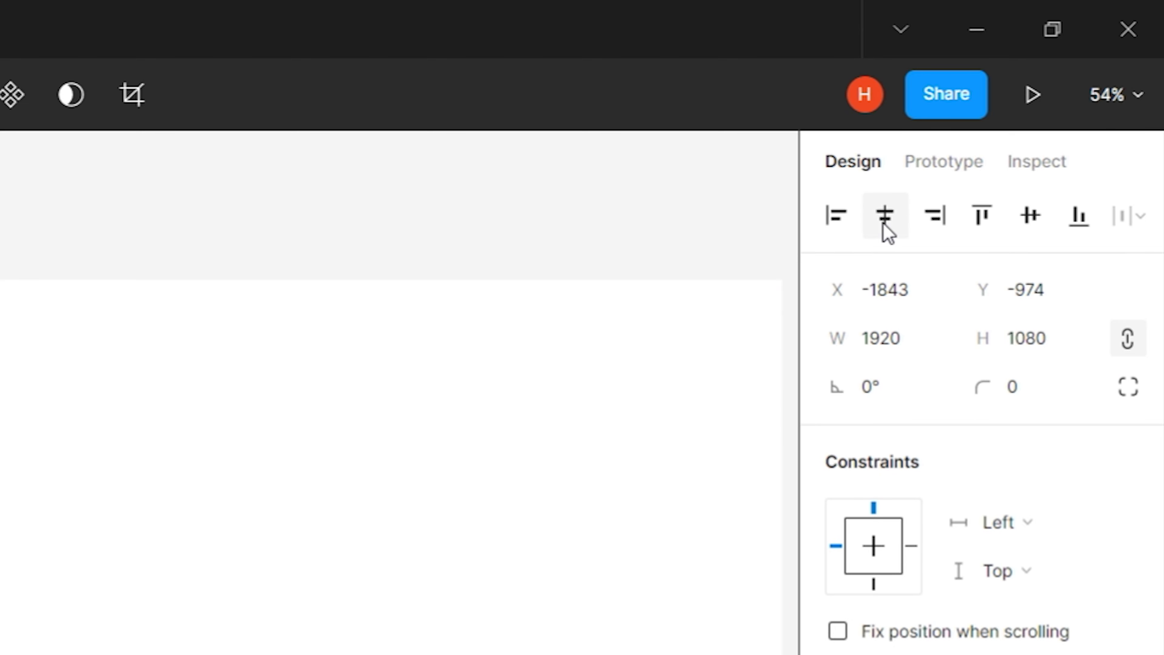
{"action": "left_click", "coordinate": [883, 227]}
{"action": "left_click", "coordinate": [1024, 230]}
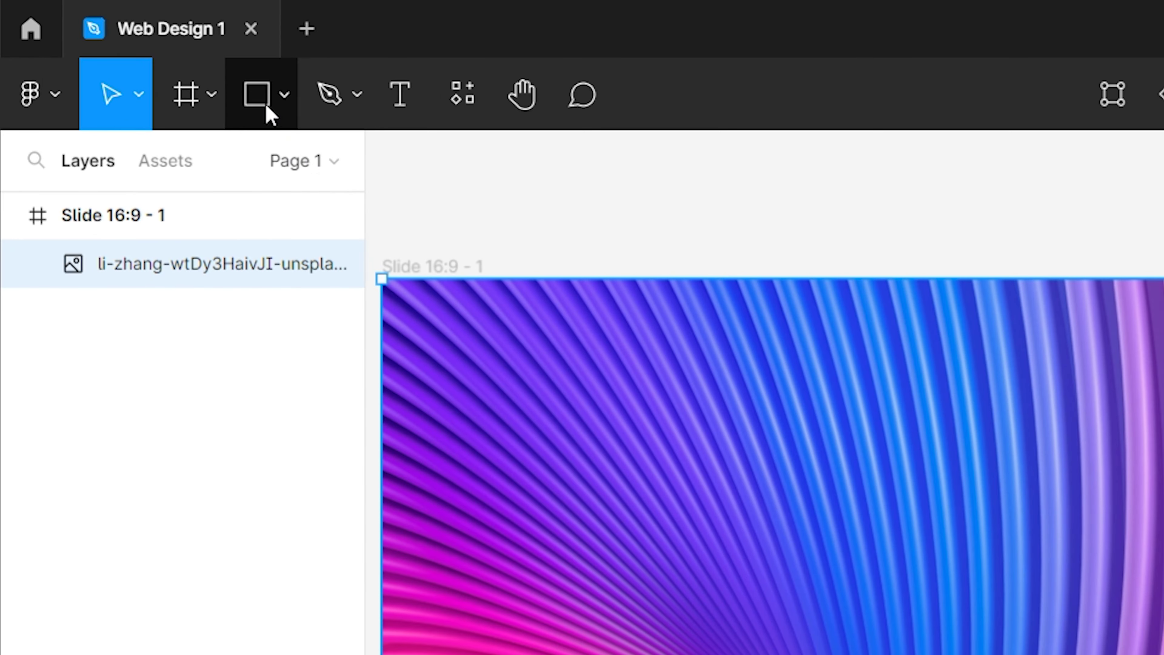
{"action": "left_click", "coordinate": [131, 55]}
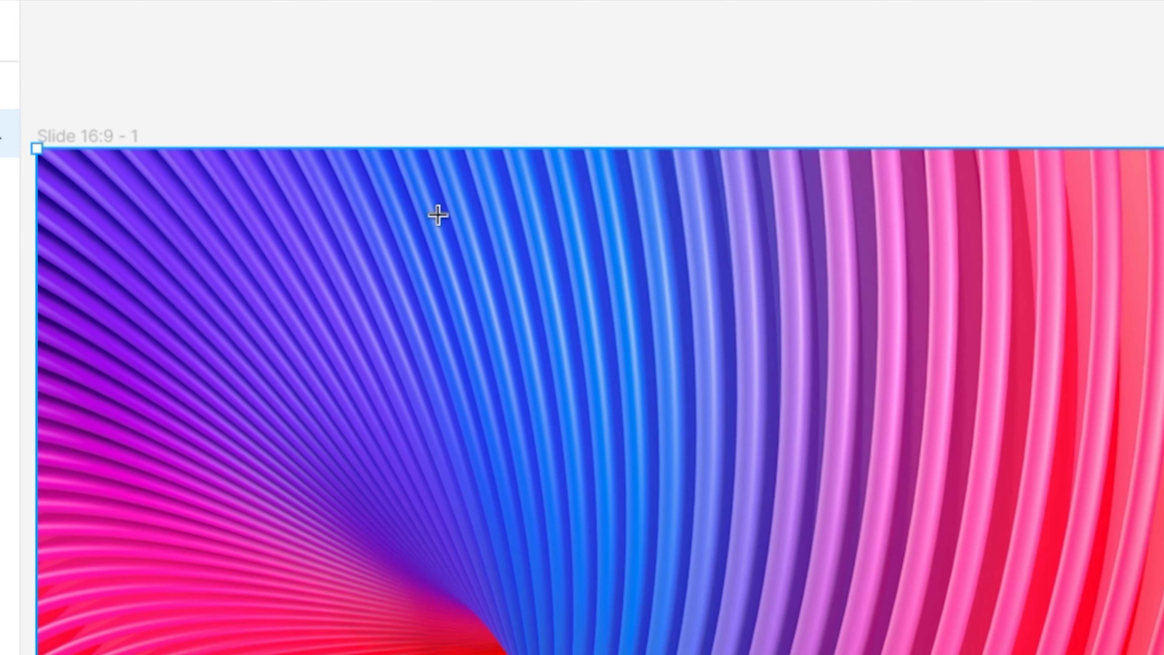
Step: Draw a 960×1080 rectangle aligned to the slide's left edge and vertical centre
{"action": "left_click_drag", "start_coordinate": [825, 367], "coordinate": [1008, 500]}
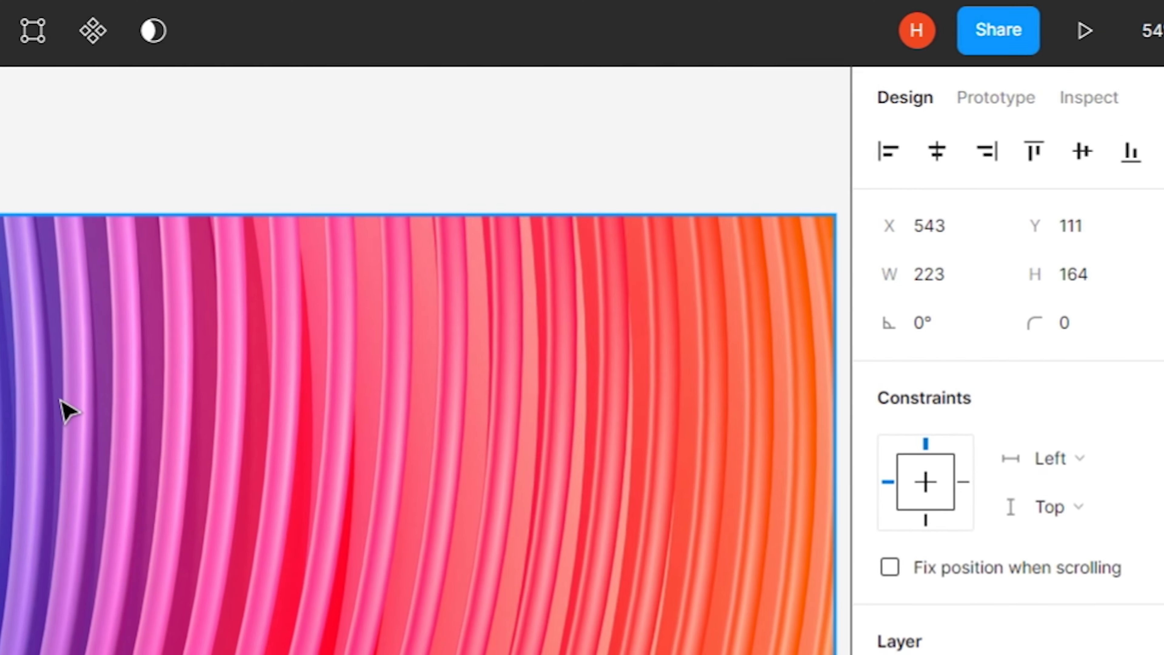
{"action": "left_click", "coordinate": [1017, 273]}
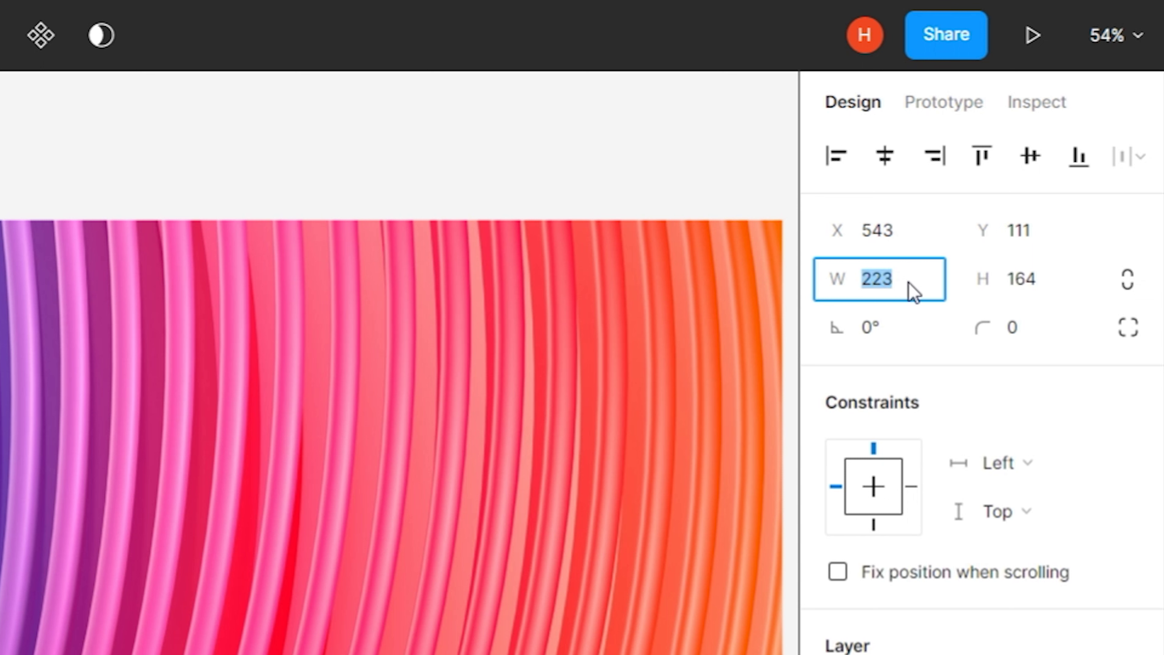
{"action": "type", "text": "960"}
{"action": "key", "text": "Tab"}
{"action": "type", "text": "1080"}
{"action": "key", "text": "Return"}
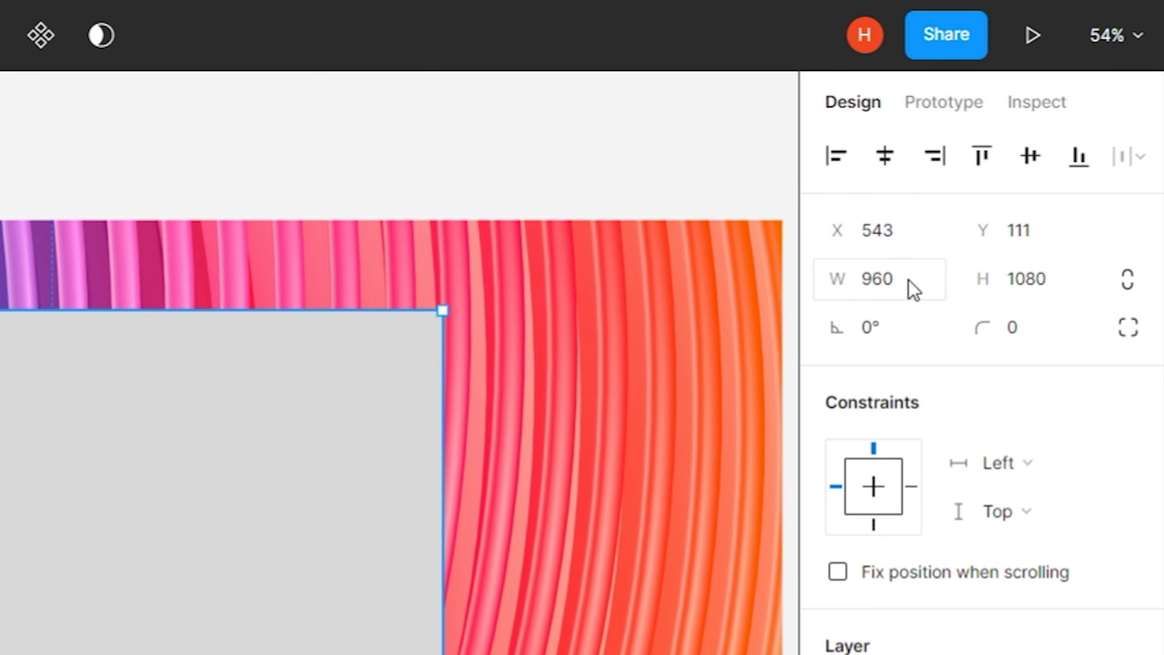
{"action": "left_click", "coordinate": [834, 158]}
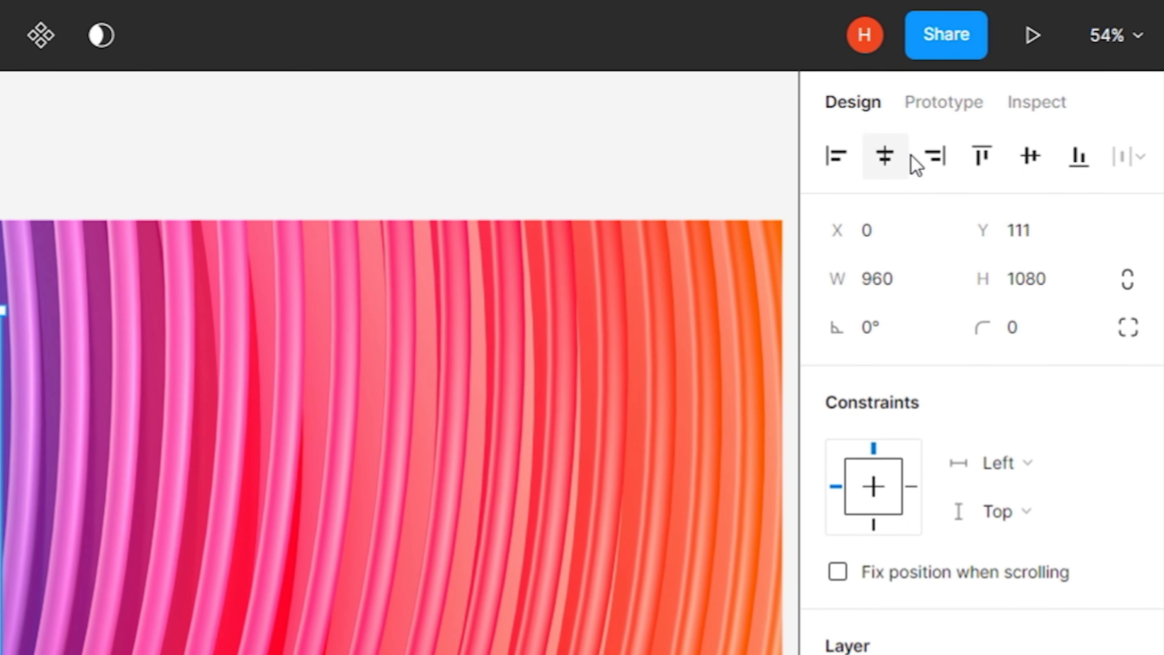
{"action": "left_click", "coordinate": [1016, 159]}
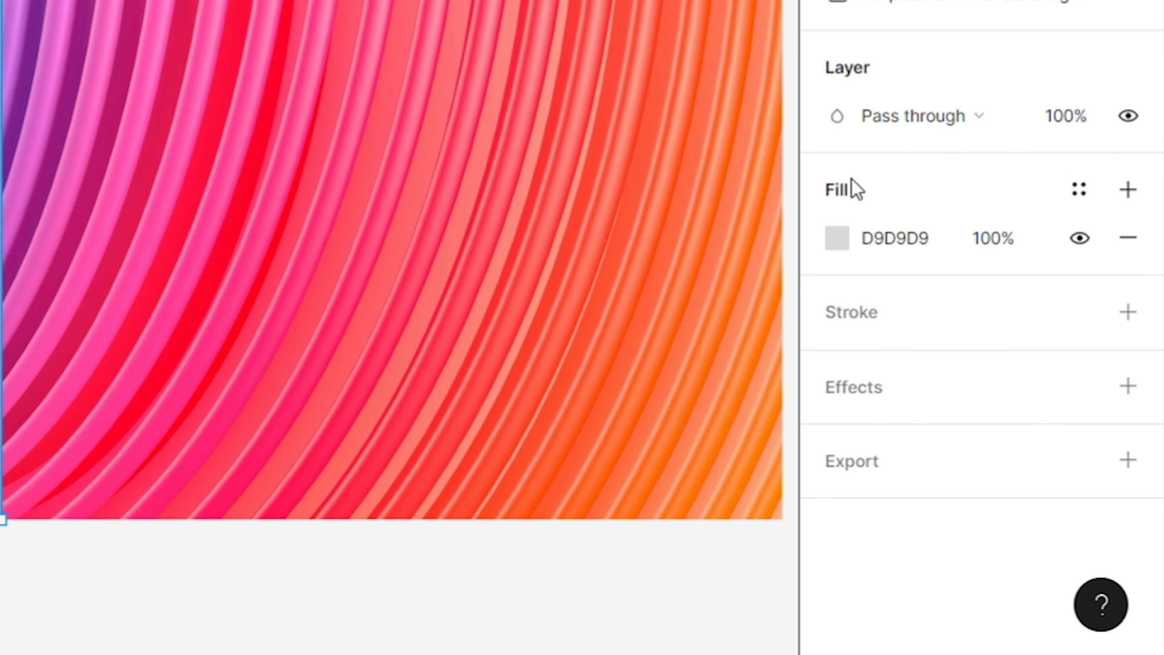
Step: Make the rectangle's fill white FFFFFF
{"action": "left_click", "coordinate": [837, 238]}
{"action": "left_click", "coordinate": [473, 523]}
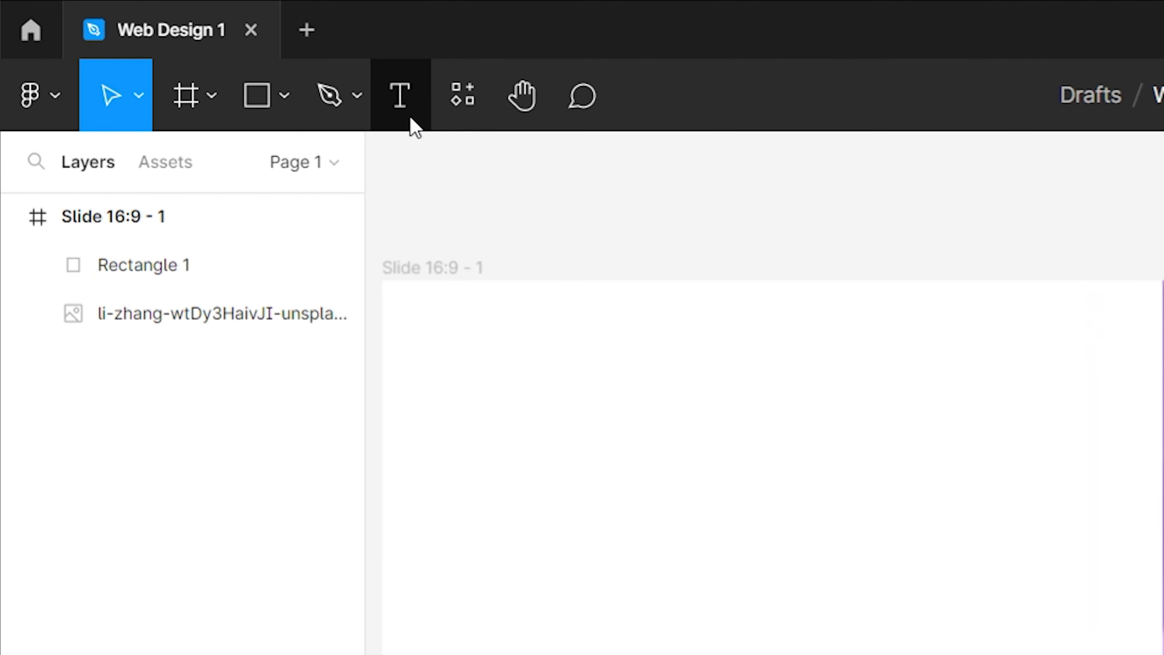
{"action": "left_click", "coordinate": [200, 51]}
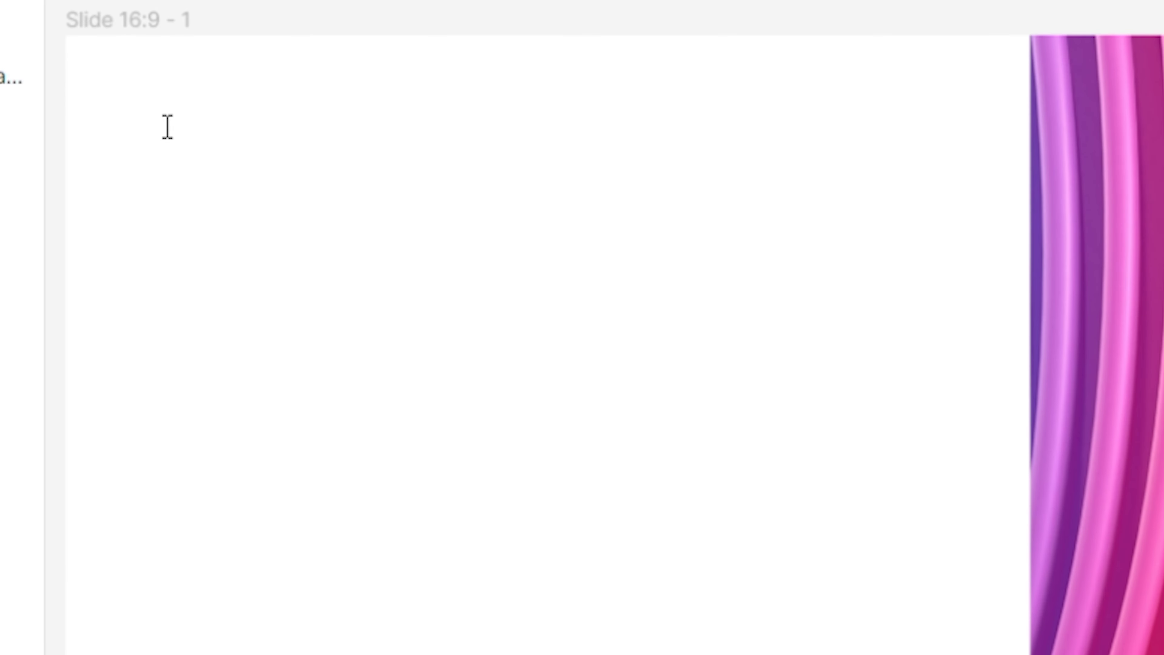
Step: Add an 'MA Tutorials' text near the top-left and duplicate it into a column of eight
{"action": "left_click", "coordinate": [167, 127]}
{"action": "key", "text": "Escape"}
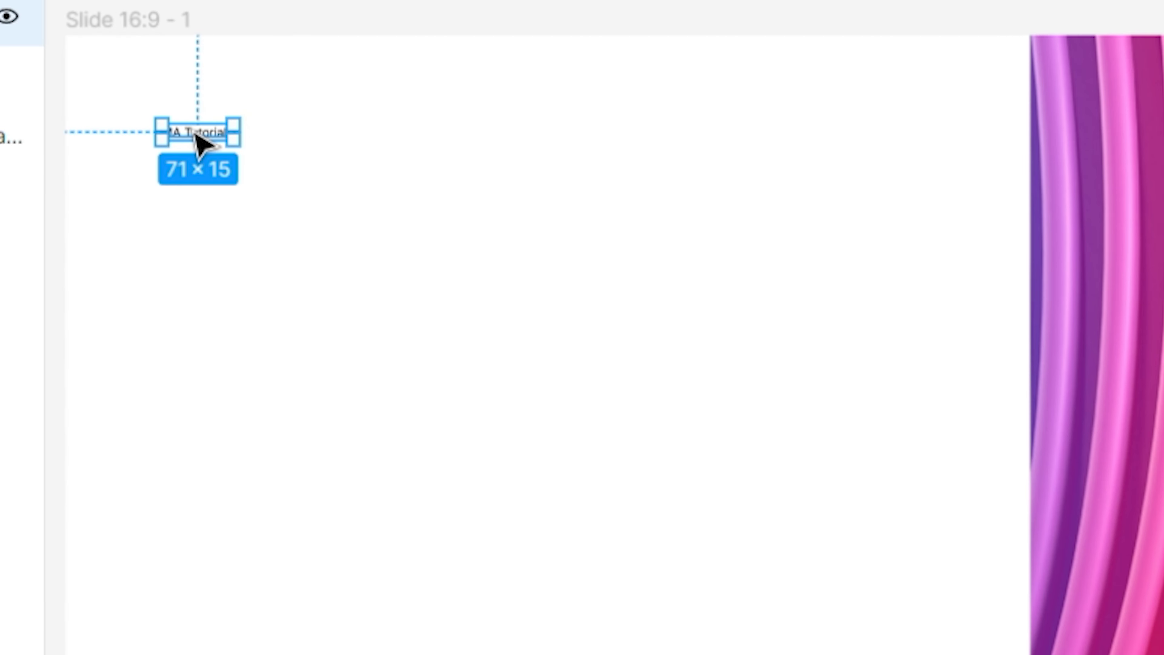
{"action": "left_click_drag", "start_coordinate": [198, 138], "coordinate": [198, 180], "text": "alt"}
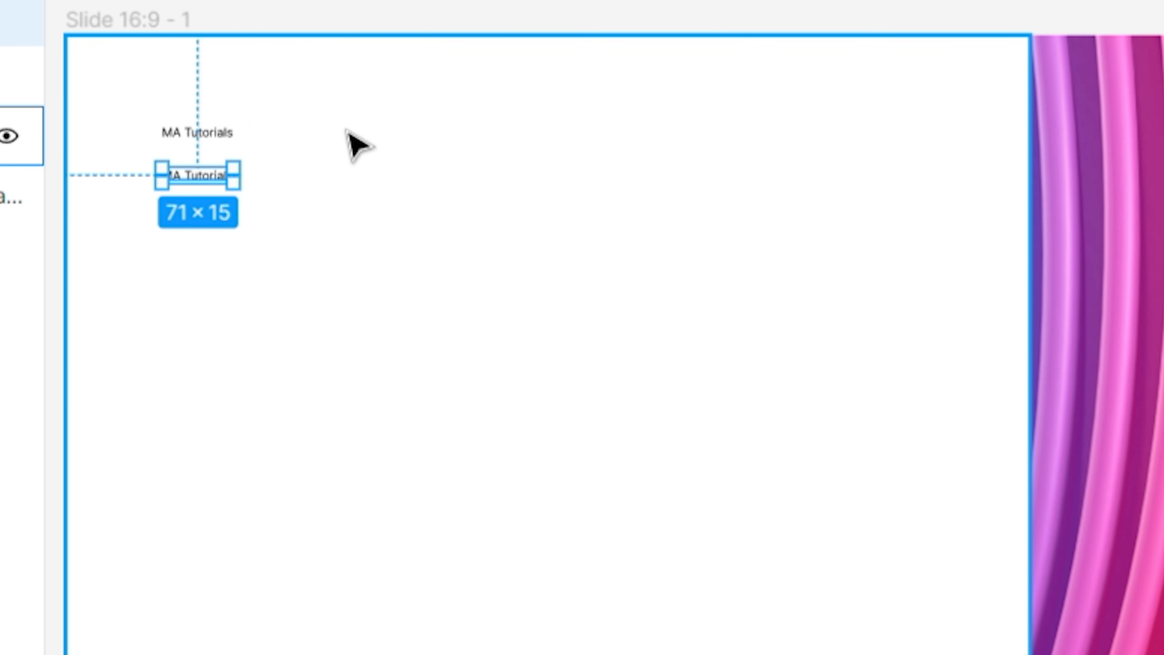
{"action": "key", "text": "super+d"}
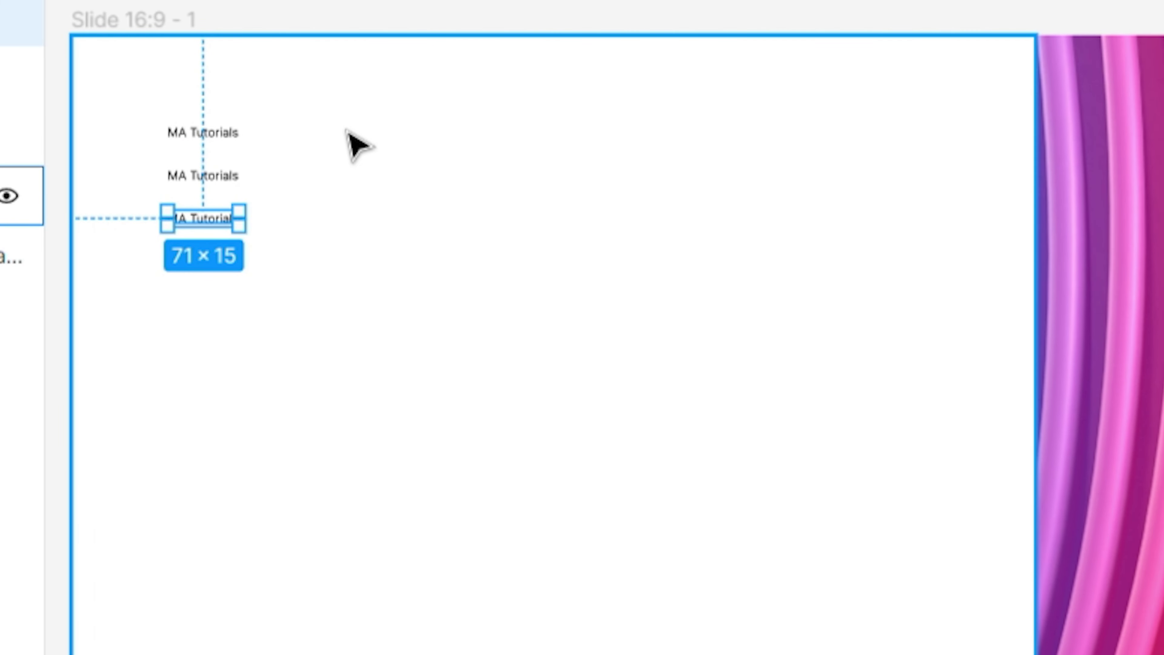
{"action": "key", "text": "ctrl+d"}
{"action": "key", "text": "ctrl+d"}
{"action": "key", "text": "ctrl+d"}
{"action": "key", "text": "ctrl+d"}
{"action": "key", "text": "ctrl+d"}
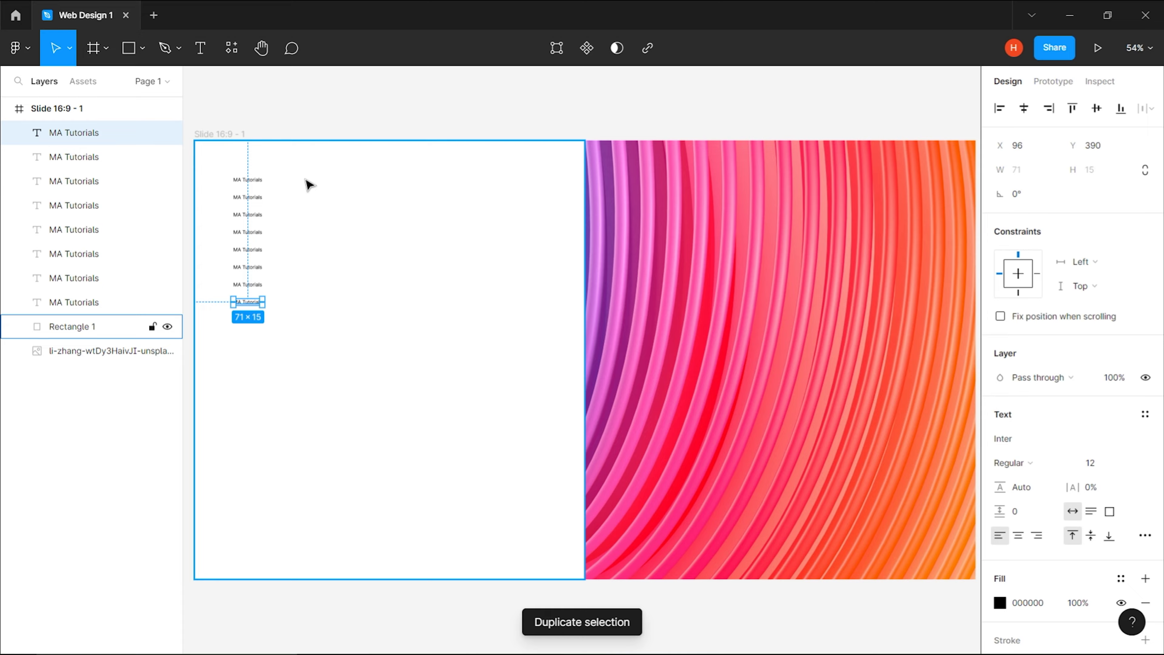
{"action": "left_click", "coordinate": [309, 185]}
{"action": "left_click", "coordinate": [144, 49]}
{"action": "left_click", "coordinate": [146, 85]}
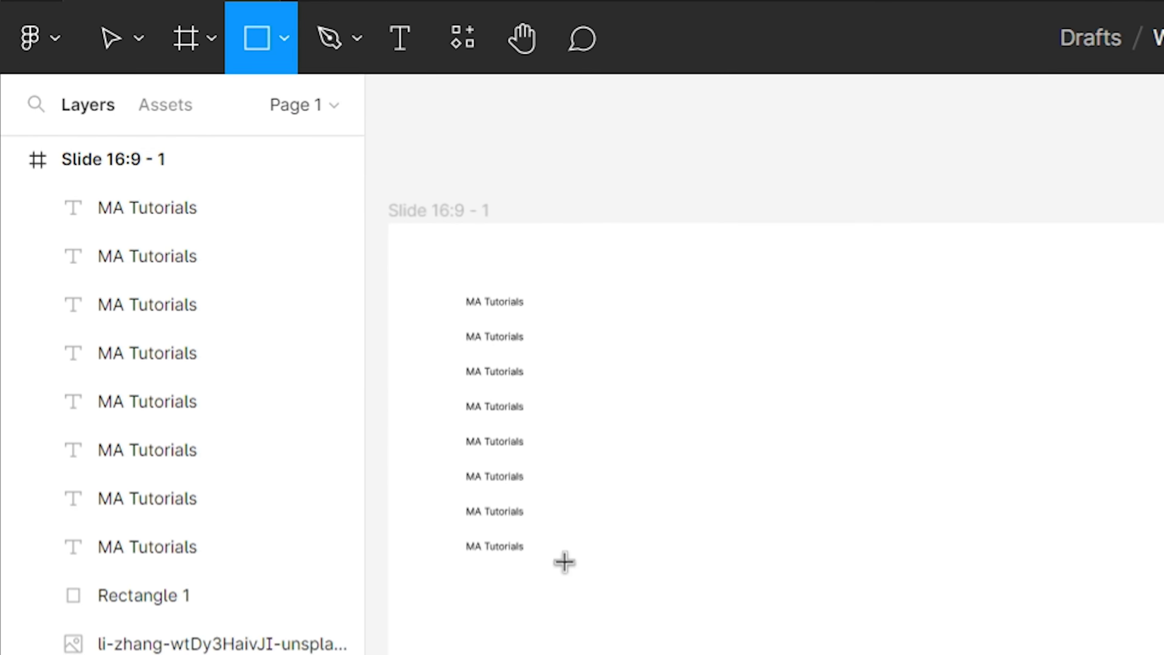
Step: Add a 483×60 rectangle with 16 corner radius below the text column
{"action": "left_click", "coordinate": [564, 638]}
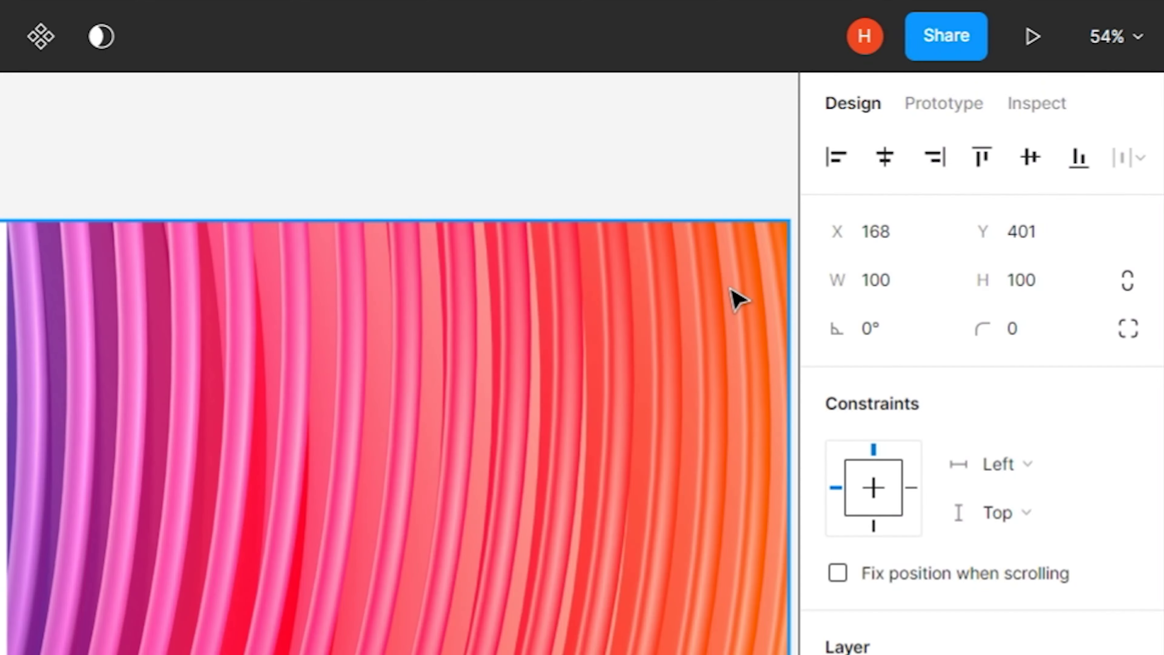
{"action": "left_click", "coordinate": [892, 281]}
{"action": "type", "text": "483"}
{"action": "key", "text": "Tab"}
{"action": "type", "text": "60"}
{"action": "key", "text": "Tab"}
{"action": "key", "text": "Tab"}
{"action": "key", "text": "Tab"}
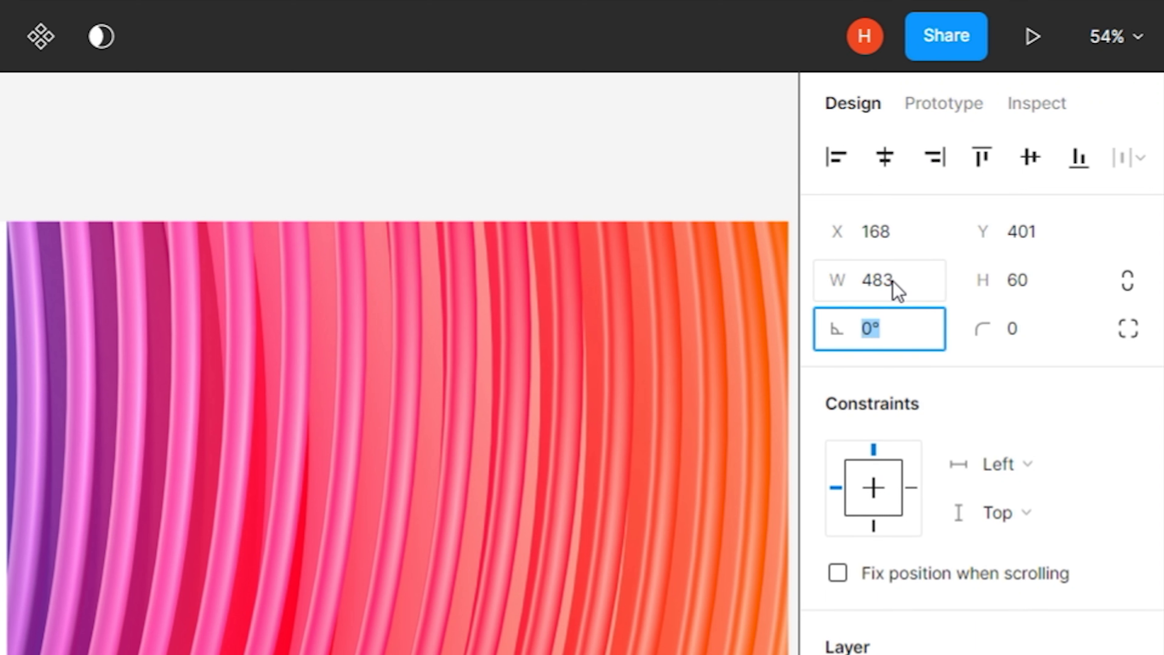
{"action": "type", "text": "16"}
{"action": "key", "text": "Return"}
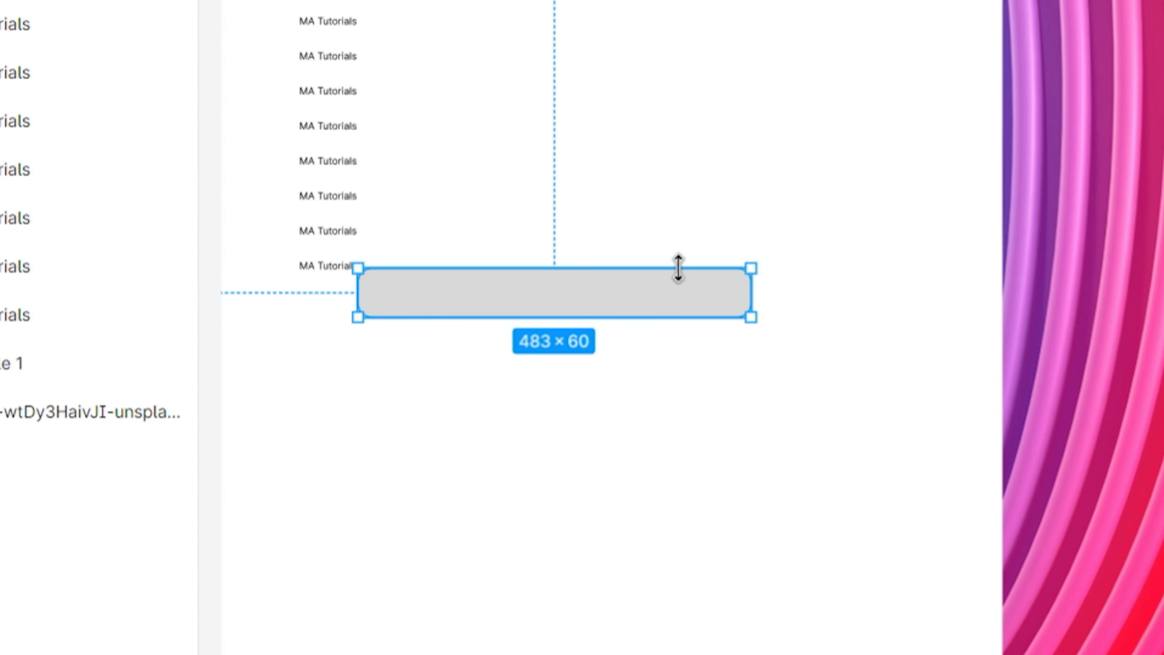
Step: Duplicate the box into three evenly spaced copies and move them lower on the slide
{"action": "left_click_drag", "start_coordinate": [687, 292], "coordinate": [687, 372]}
{"action": "key", "text": "ctrl+d"}
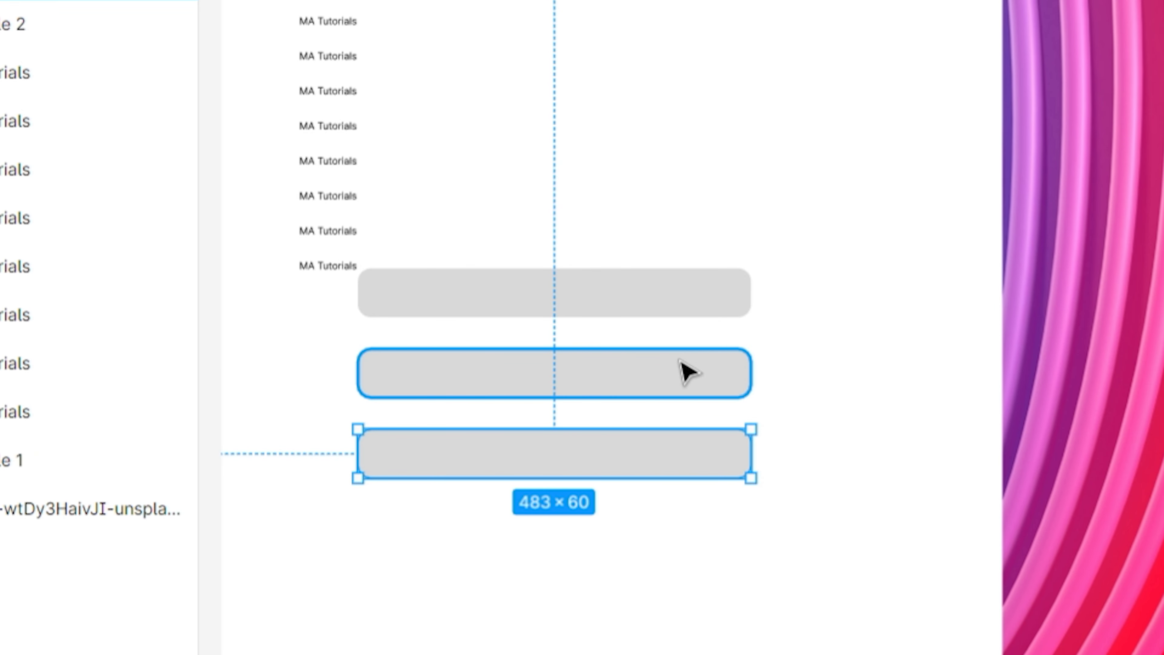
{"action": "left_click", "coordinate": [687, 372], "text": "shift"}
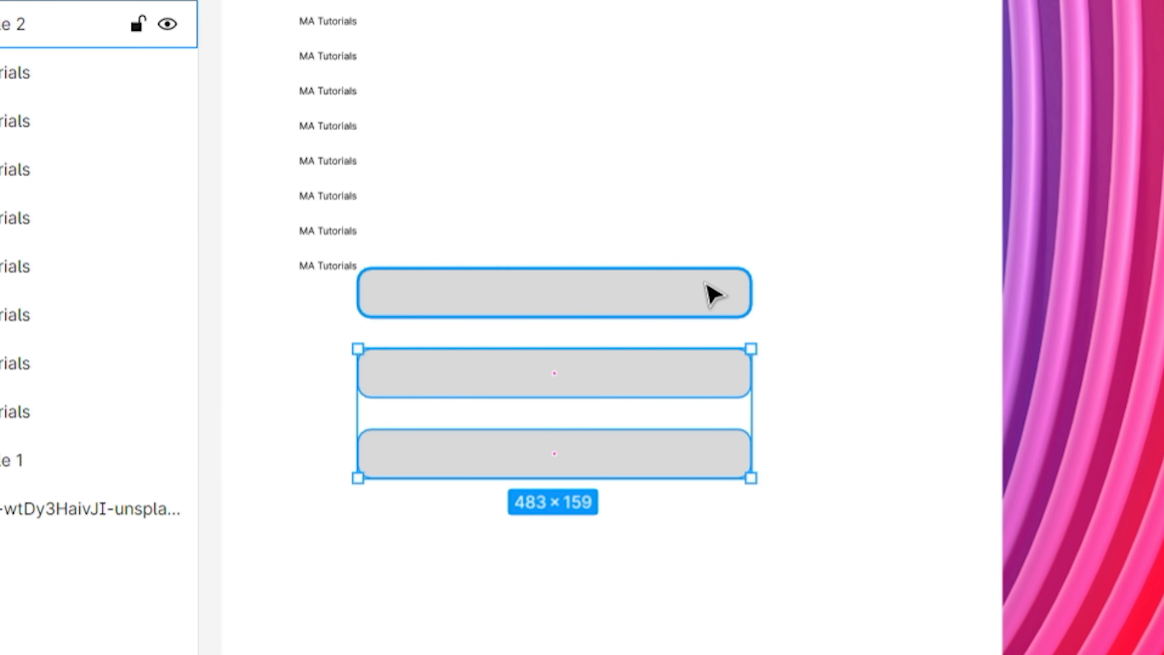
{"action": "left_click", "coordinate": [706, 298], "text": "shift"}
{"action": "left_click_drag", "start_coordinate": [540, 364], "coordinate": [560, 487]}
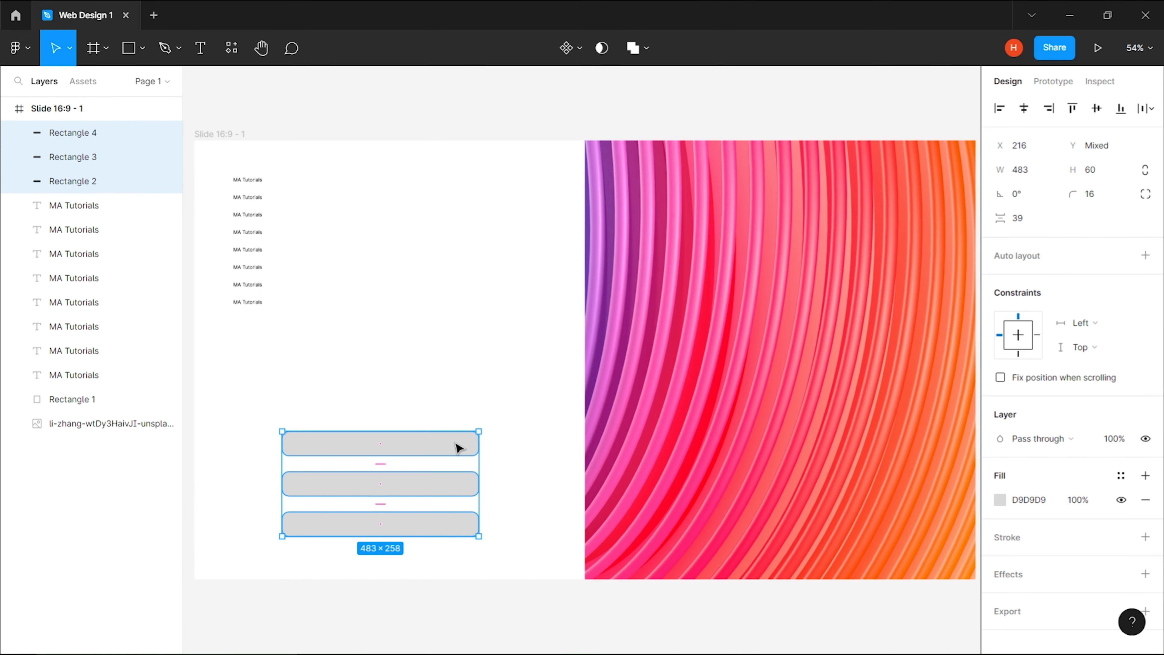
{"action": "left_click", "coordinate": [626, 312]}
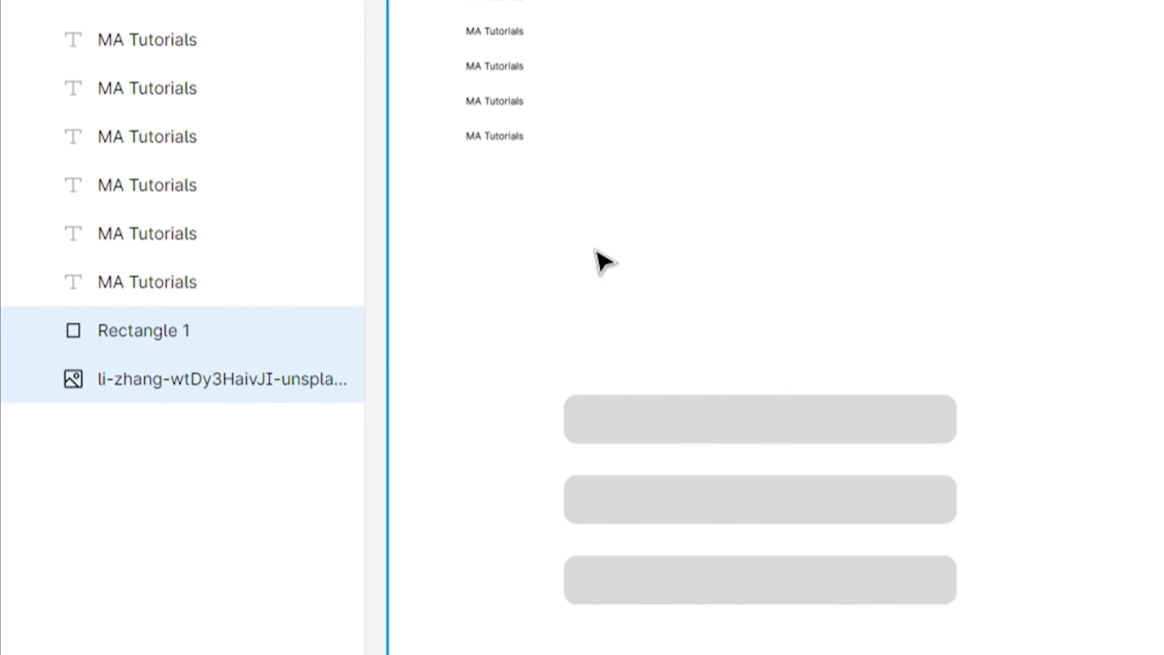
Step: Lock the background layers and make the top label Poppins SemiBold 25 in FF7980
{"action": "left_click", "coordinate": [301, 330]}
{"action": "left_click", "coordinate": [301, 379]}
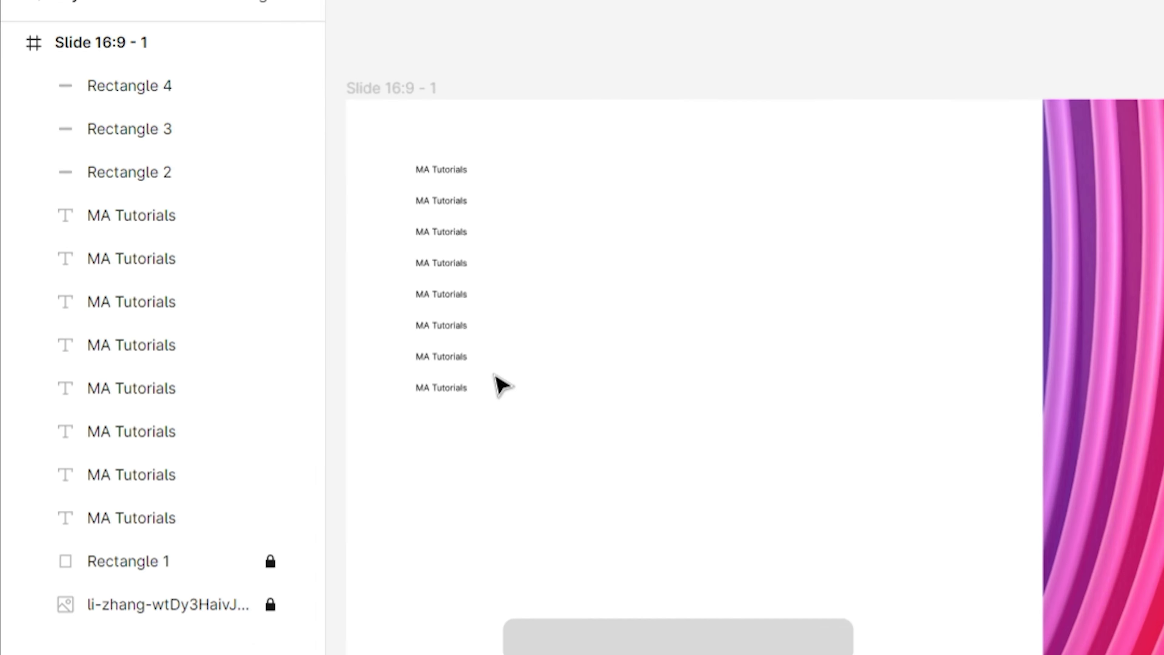
{"action": "left_click", "coordinate": [262, 180]}
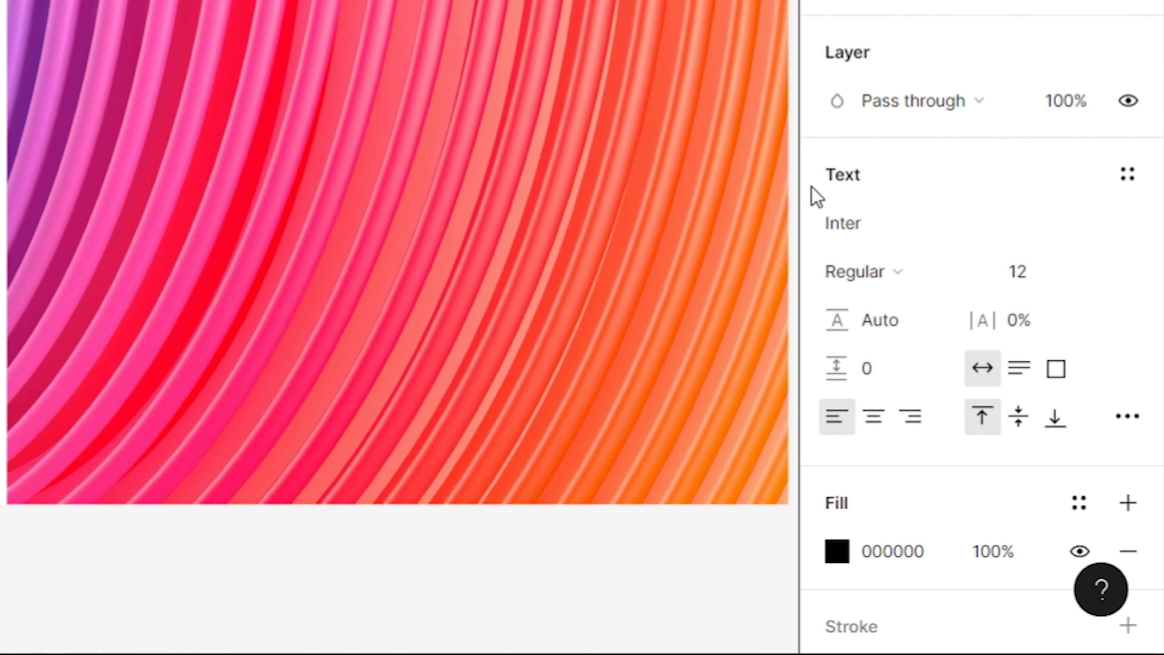
{"action": "left_click", "coordinate": [936, 224]}
{"action": "type", "text": "Poppins"}
{"action": "key", "text": "Return"}
{"action": "left_click", "coordinate": [870, 272]}
{"action": "left_click", "coordinate": [912, 149]}
{"action": "left_click", "coordinate": [1053, 280]}
{"action": "type", "text": "25"}
{"action": "key", "text": "Return"}
{"action": "left_click", "coordinate": [928, 550]}
{"action": "type", "text": "ff7980"}
{"action": "key", "text": "Return"}
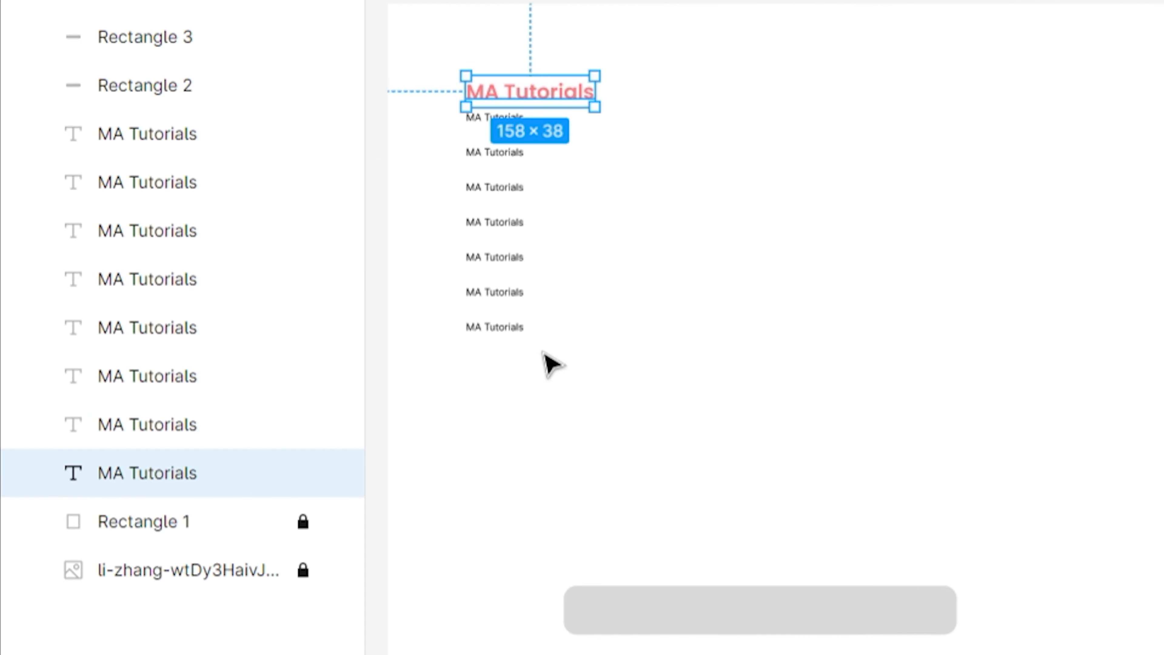
Step: Move the seven remaining MA Tutorials labels down to the page centre
{"action": "left_click_drag", "start_coordinate": [164, 280], "coordinate": [122, 142]}
{"action": "left_click_drag", "start_coordinate": [522, 159], "coordinate": [787, 396]}
{"action": "left_click", "coordinate": [841, 370]}
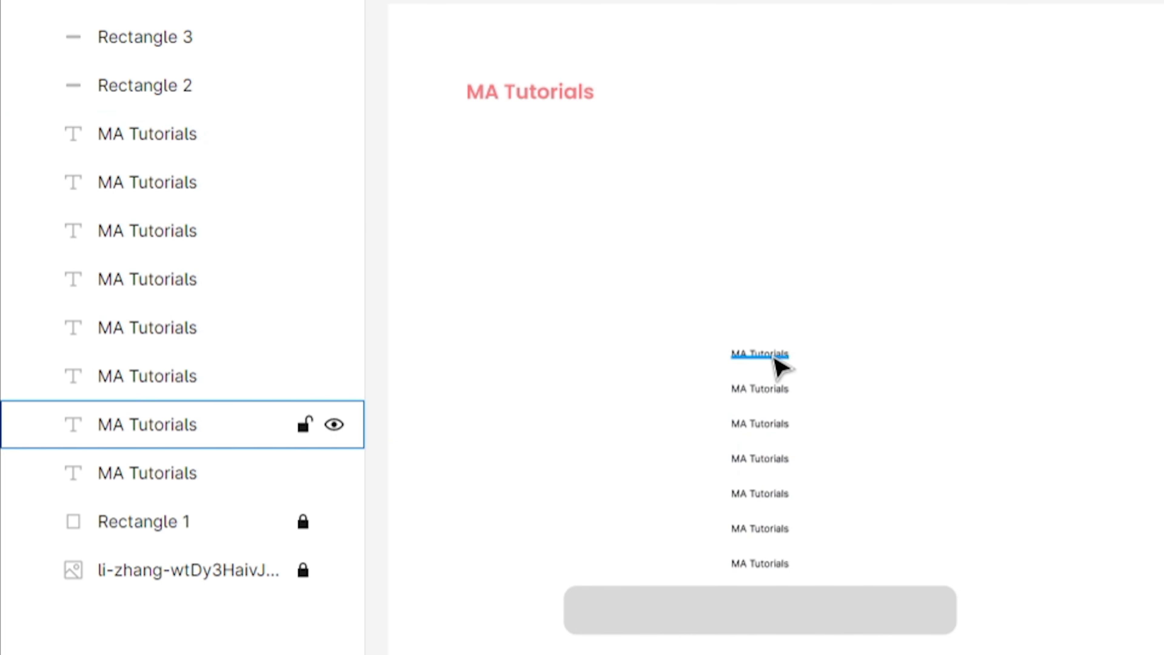
Step: Move the top label up and retype the first two labels as 'Welcome back' and 'Please enter your details.'
{"action": "left_click", "coordinate": [777, 356]}
{"action": "left_click_drag", "start_coordinate": [776, 355], "coordinate": [780, 269]}
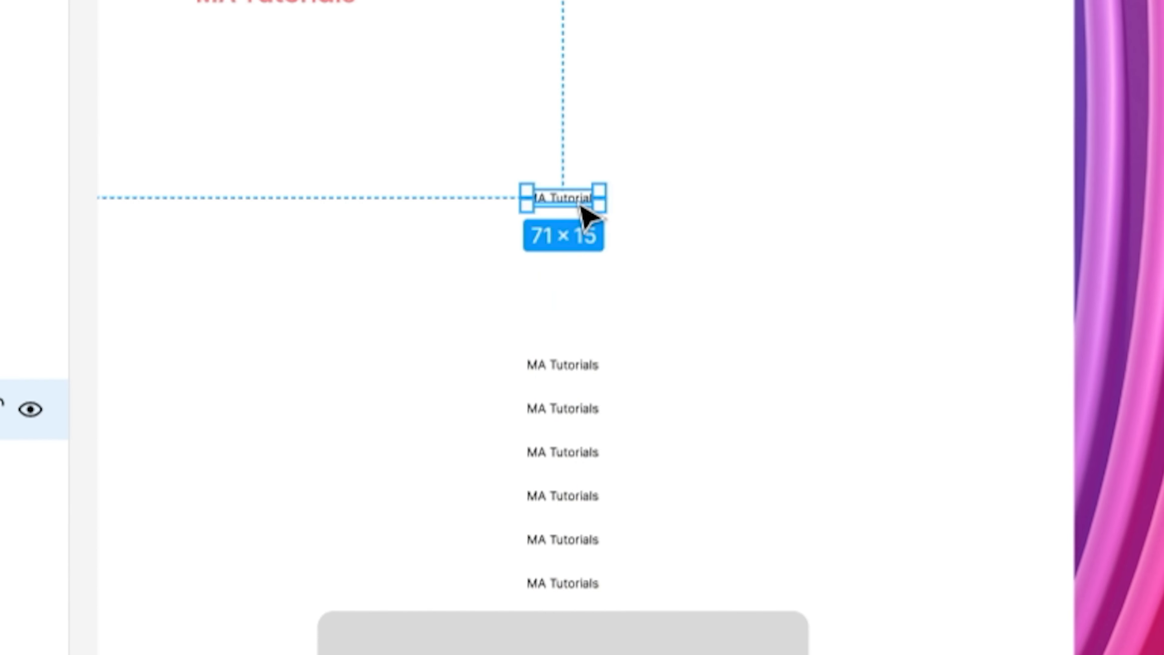
{"action": "double_click", "coordinate": [579, 204]}
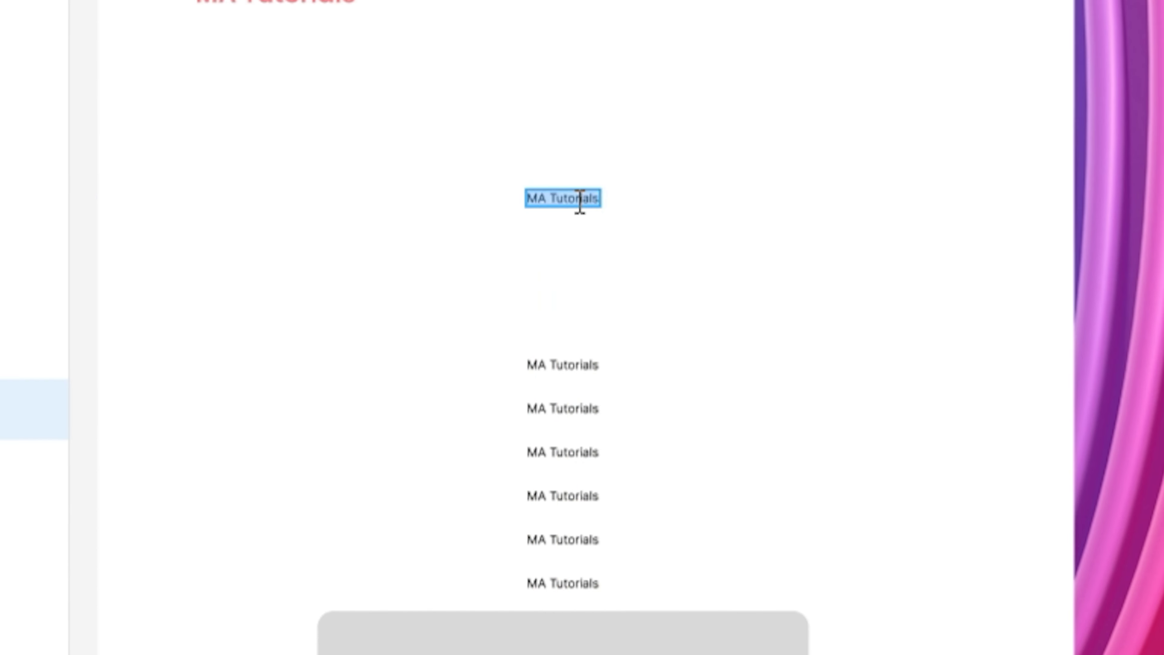
{"action": "type", "text": "Welcome back"}
{"action": "key", "text": "Escape"}
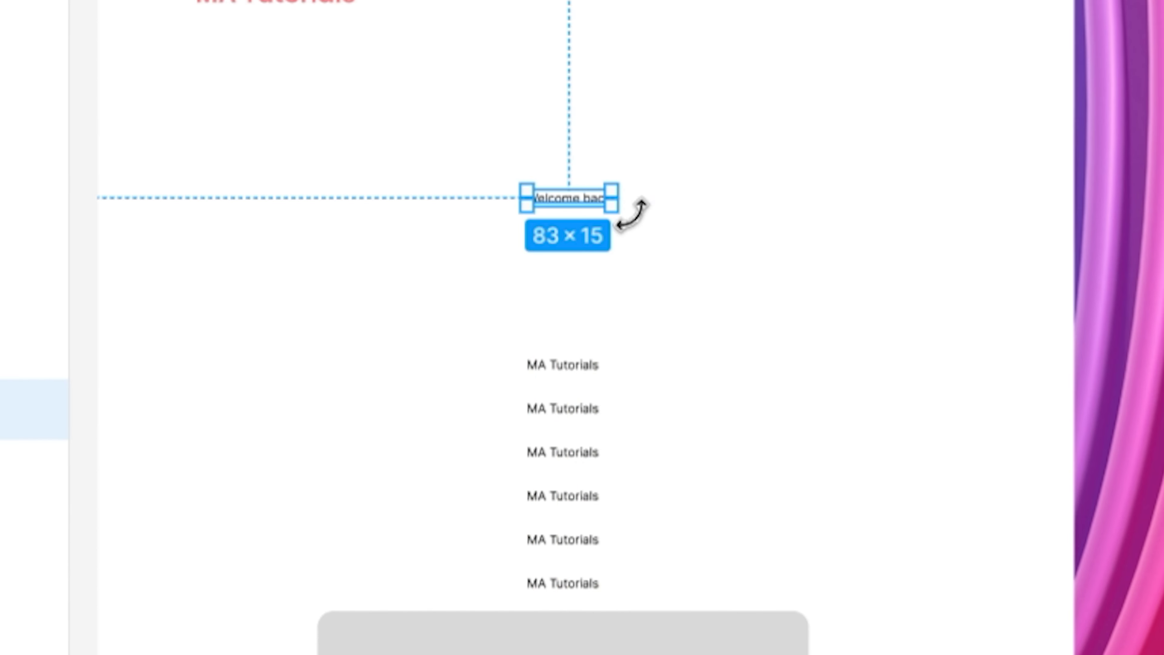
{"action": "double_click", "coordinate": [593, 364]}
{"action": "type", "text": "Please enter your details."}
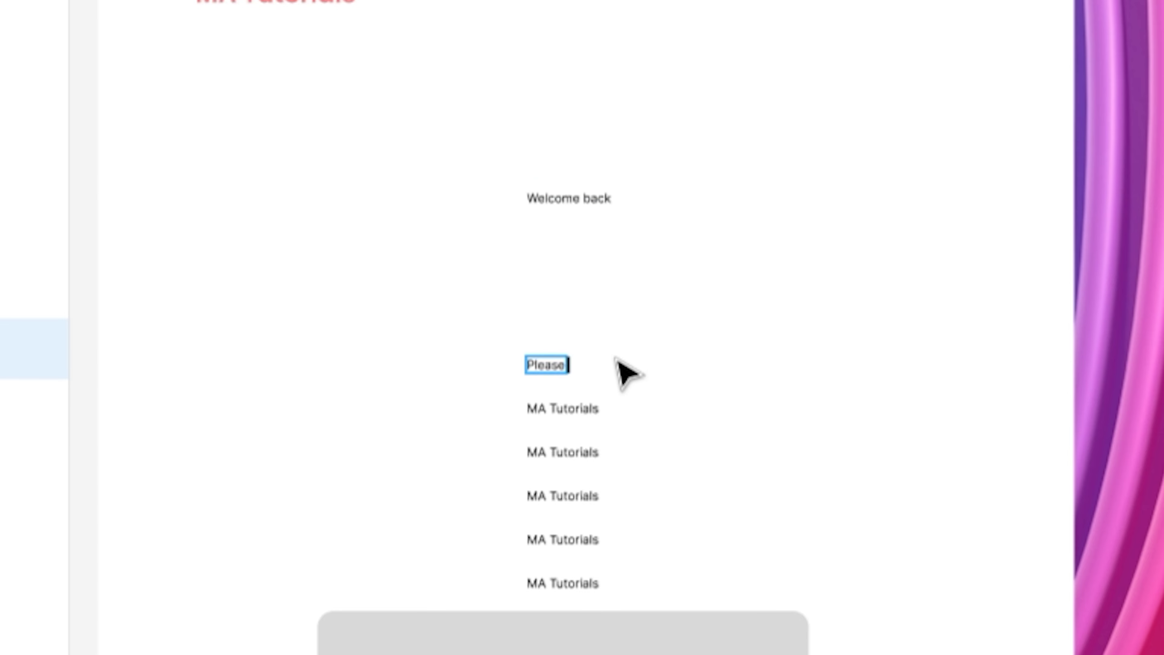
Step: Retype the remaining labels as Email, Password, Forgot Password, Sign, and 'Don't have an account? Signup'
{"action": "double_click", "coordinate": [595, 302]}
{"action": "type", "text": "Email"}
{"action": "double_click", "coordinate": [588, 347]}
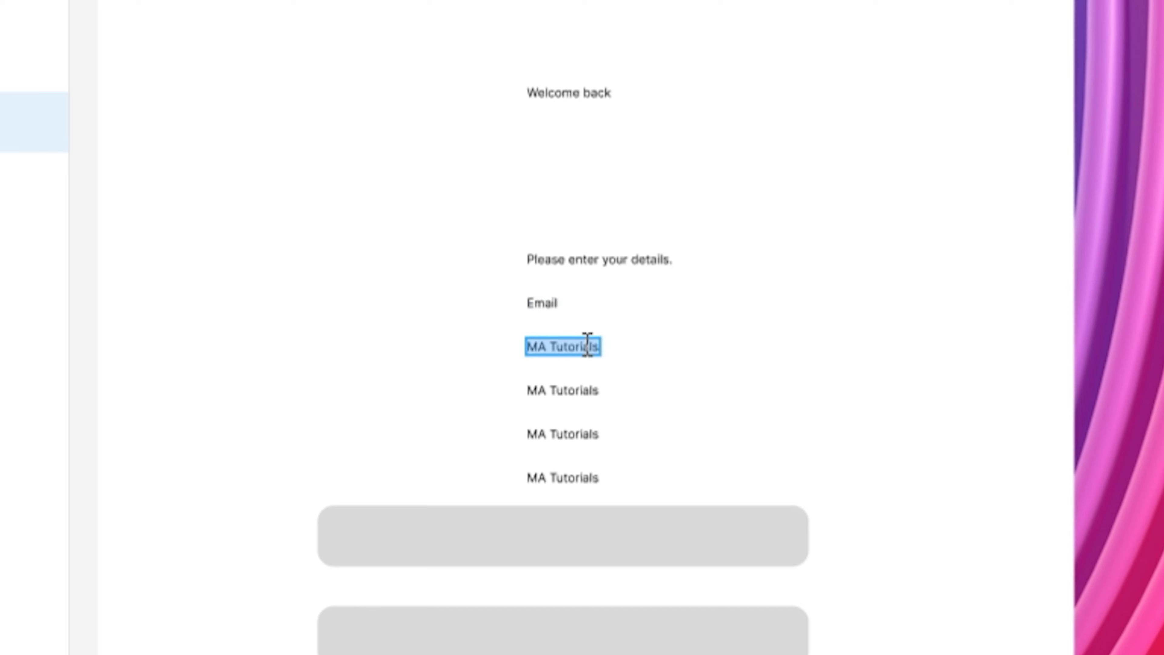
{"action": "type", "text": "Password"}
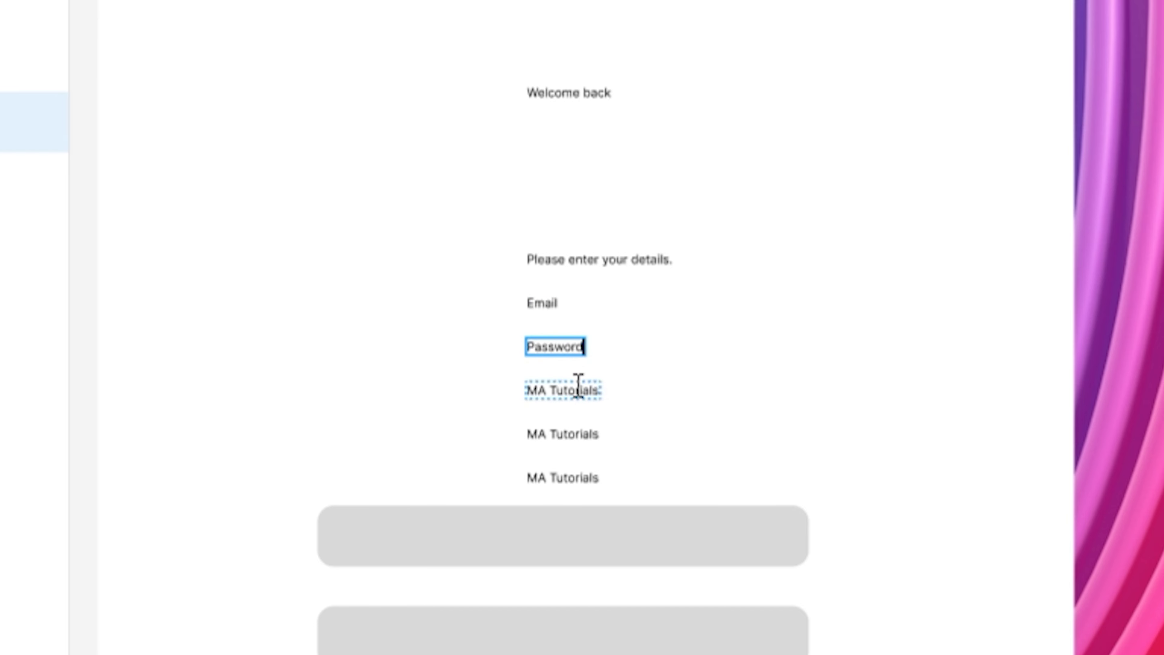
{"action": "left_click", "coordinate": [578, 390]}
{"action": "double_click", "coordinate": [578, 390]}
{"action": "type", "text": "Forgot Password"}
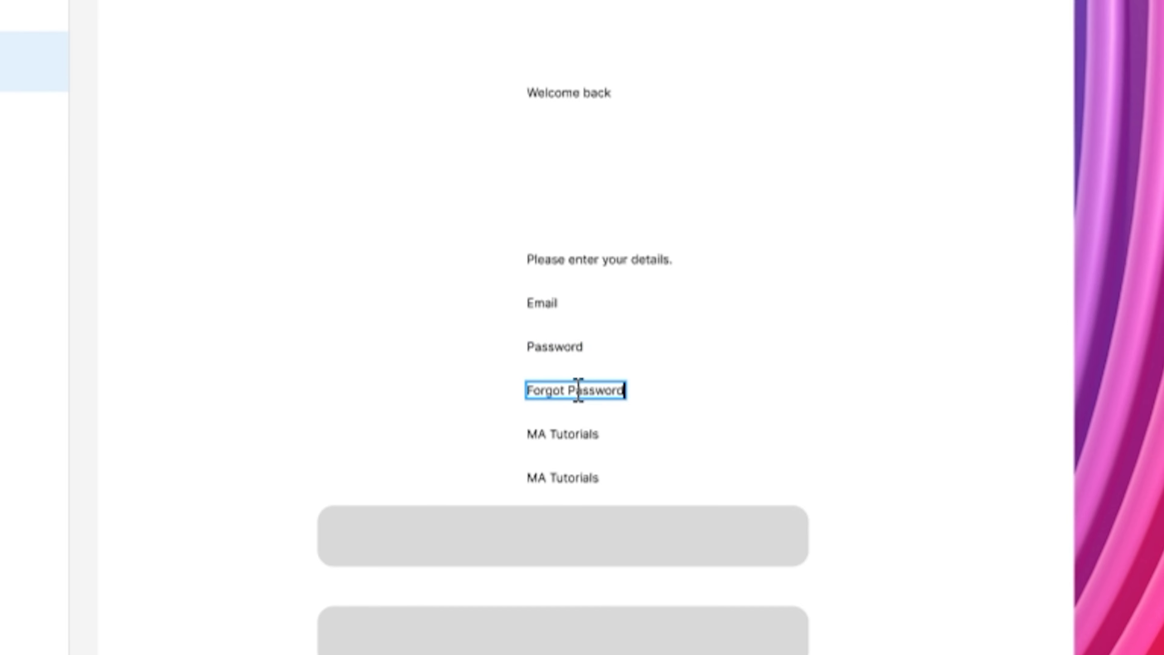
{"action": "double_click", "coordinate": [584, 438]}
{"action": "type", "text": "Sign"}
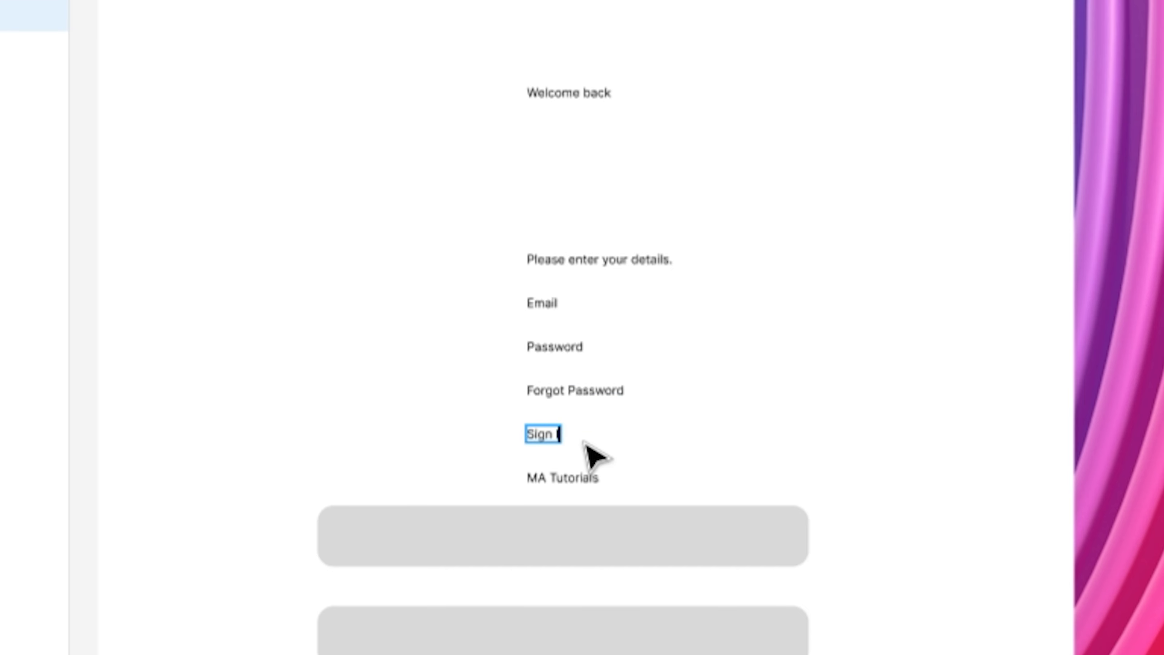
{"action": "double_click", "coordinate": [584, 477]}
{"action": "type", "text": "Don't have an"}
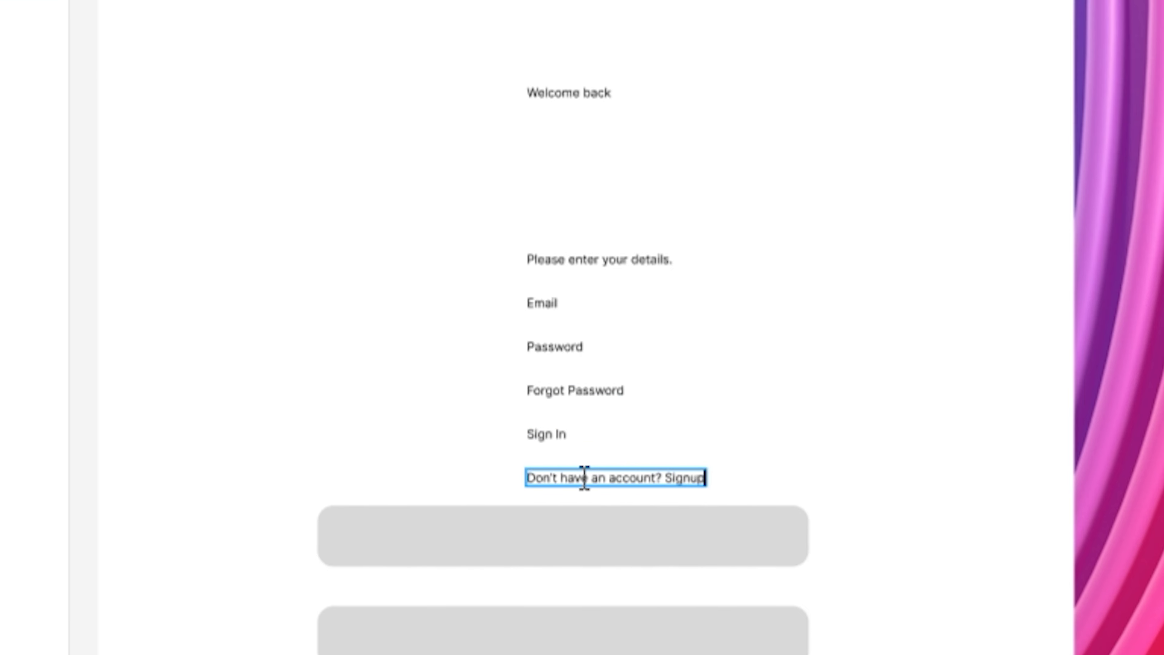
{"action": "type", "text": " account? Signup"}
{"action": "key", "text": "Escape"}
Step: Remove the grey fill from both input boxes and give them an outline
{"action": "left_click", "coordinate": [761, 495]}
{"action": "left_click", "coordinate": [772, 563]}
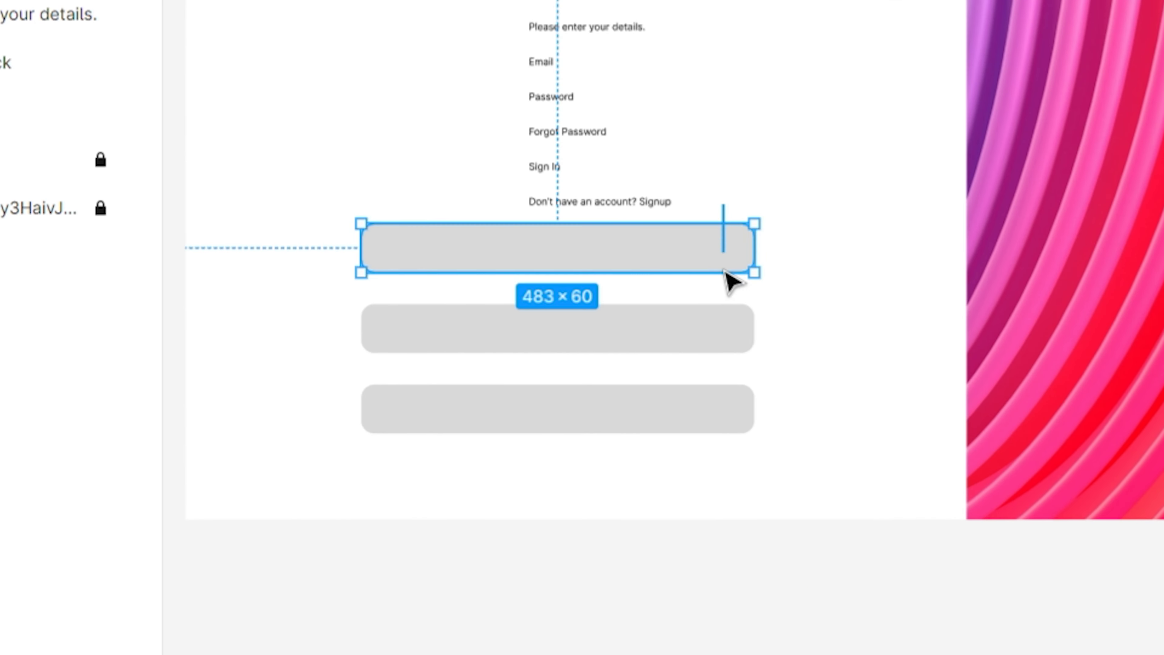
{"action": "left_click", "coordinate": [723, 316], "text": "shift"}
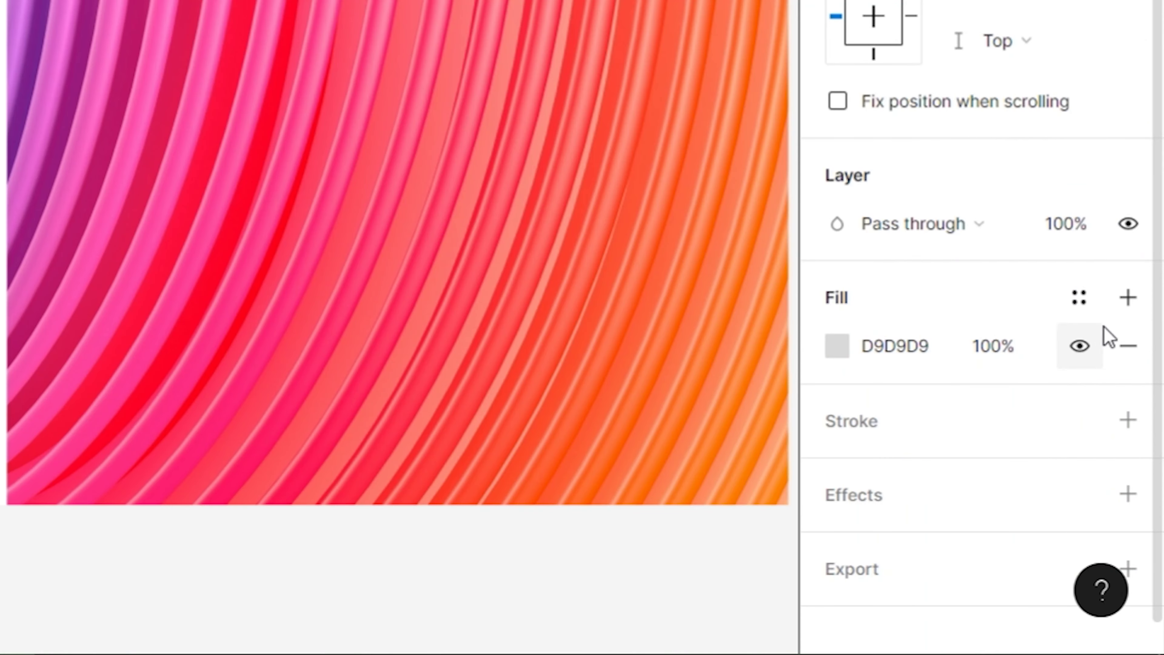
{"action": "left_click", "coordinate": [1128, 343]}
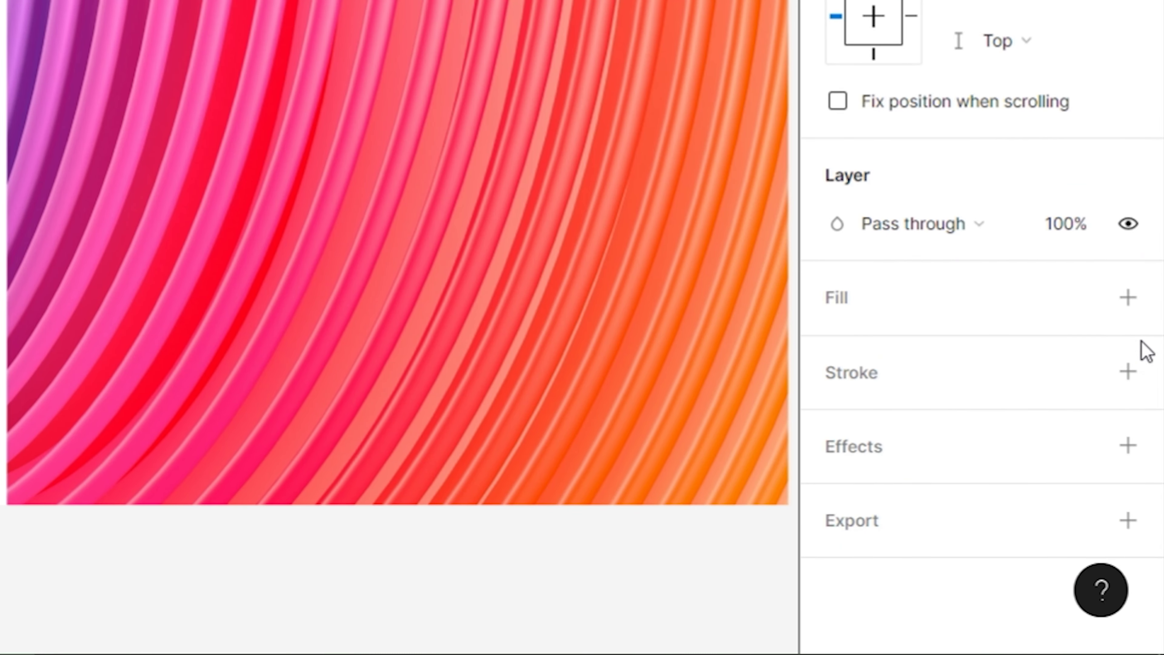
{"action": "left_click", "coordinate": [1128, 372]}
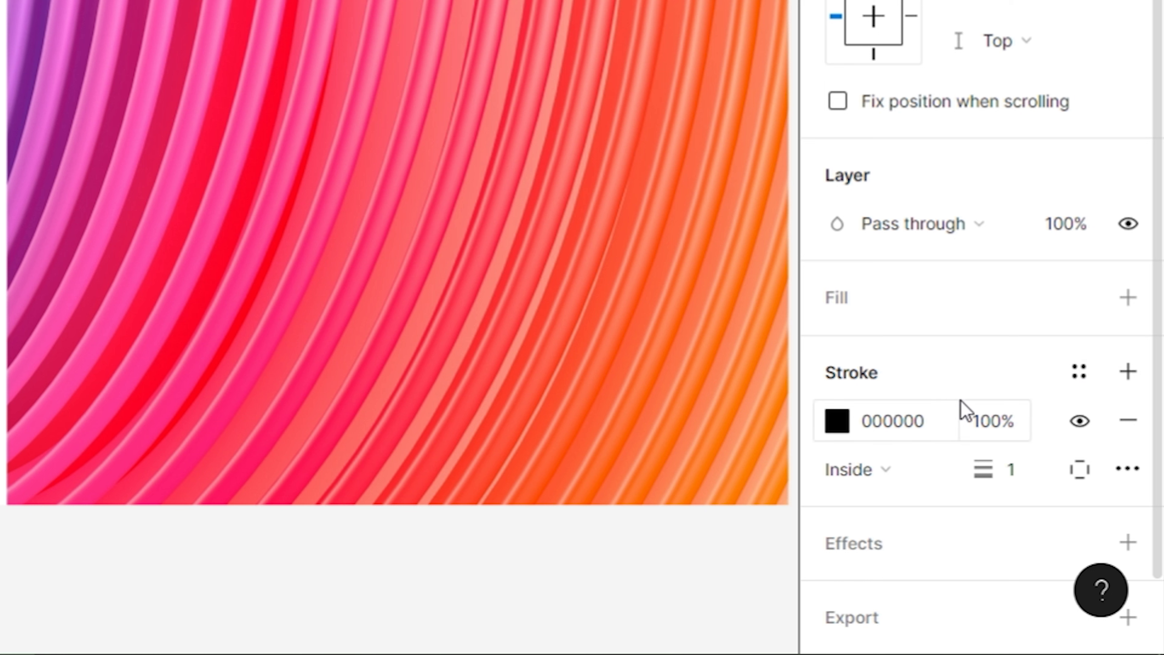
Step: Set the input box outlines to D0D0D0 grey with weight 3
{"action": "left_click", "coordinate": [948, 418]}
{"action": "type", "text": "D0"}
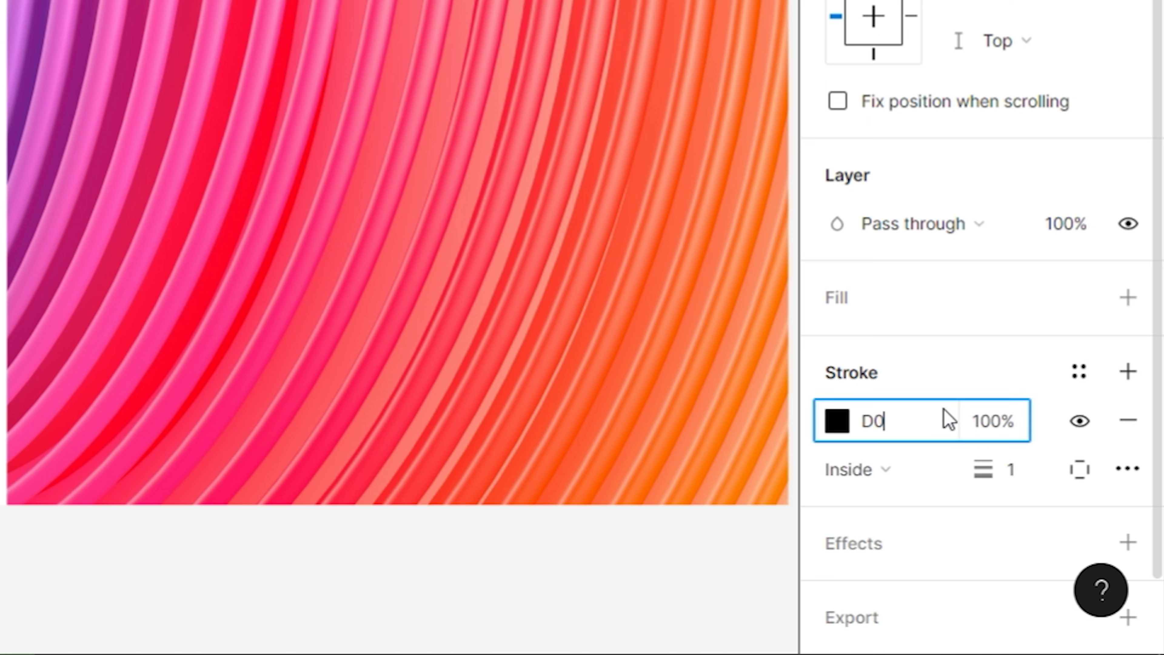
{"action": "type", "text": "D0D0"}
{"action": "key", "text": "Return"}
{"action": "left_click", "coordinate": [1039, 478]}
{"action": "type", "text": "3"}
{"action": "key", "text": "Return"}
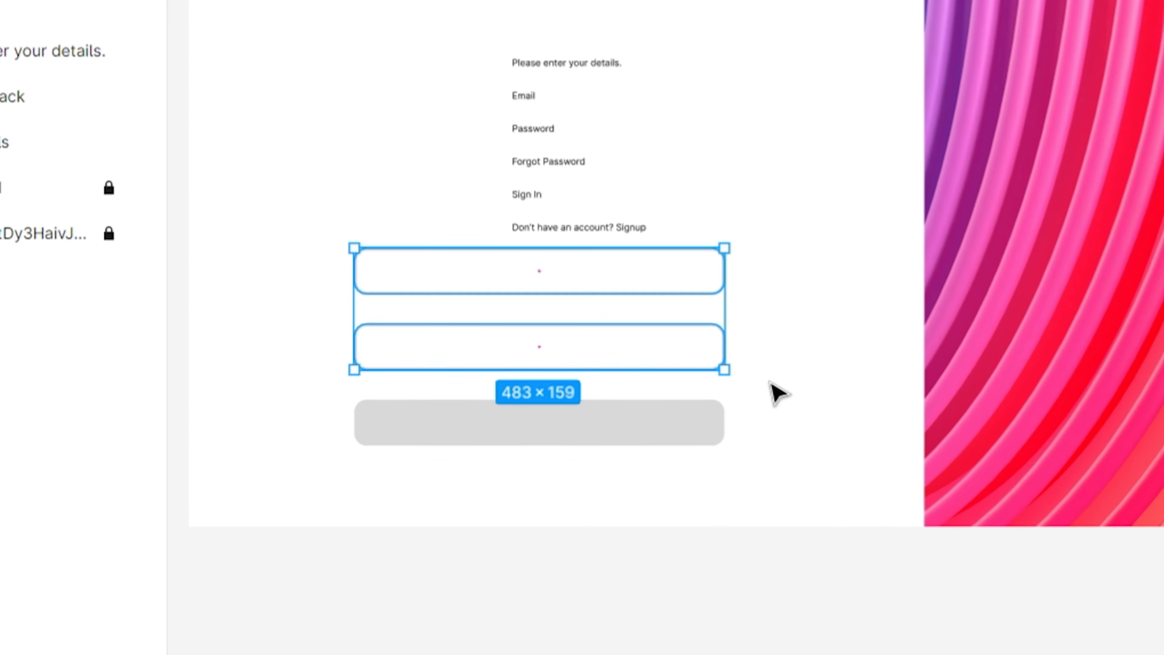
Step: Fill the bottom button rectangle purple 5D54F1
{"action": "left_click", "coordinate": [705, 394]}
{"action": "left_click", "coordinate": [888, 242]}
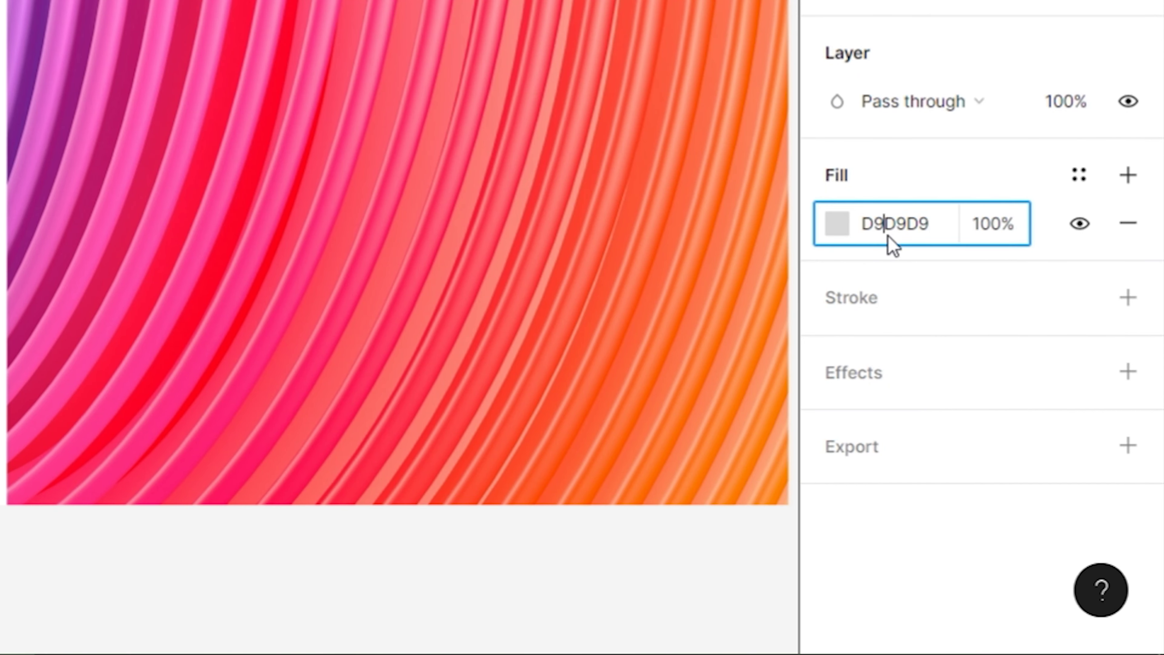
{"action": "type", "text": "5D54F1"}
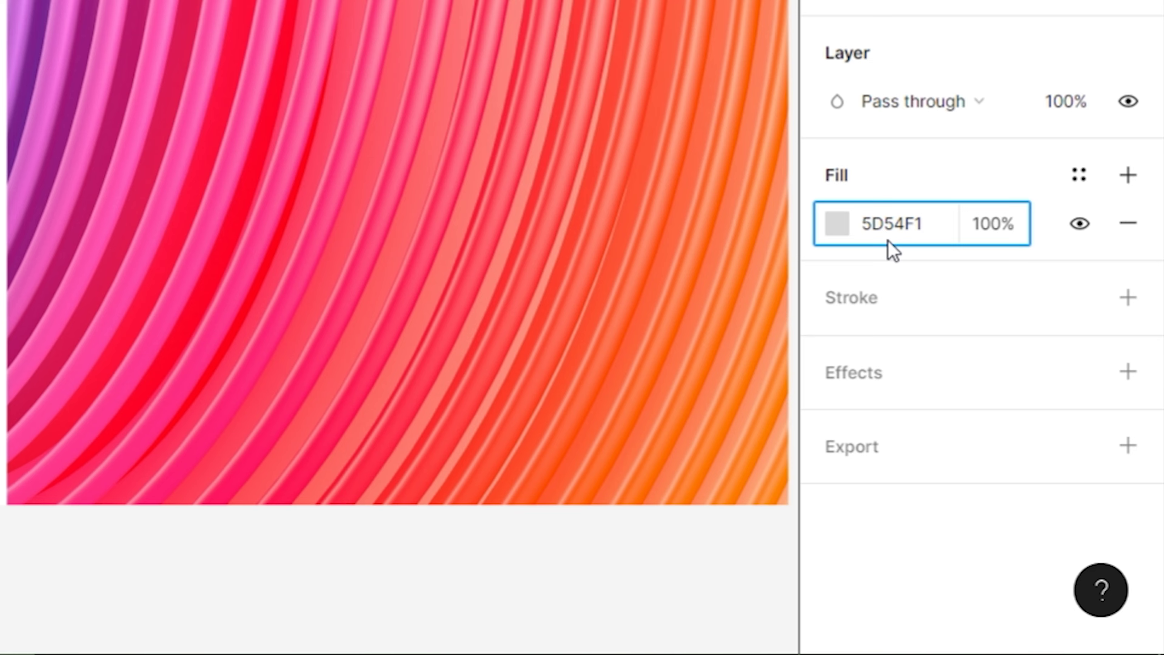
{"action": "key", "text": "Return"}
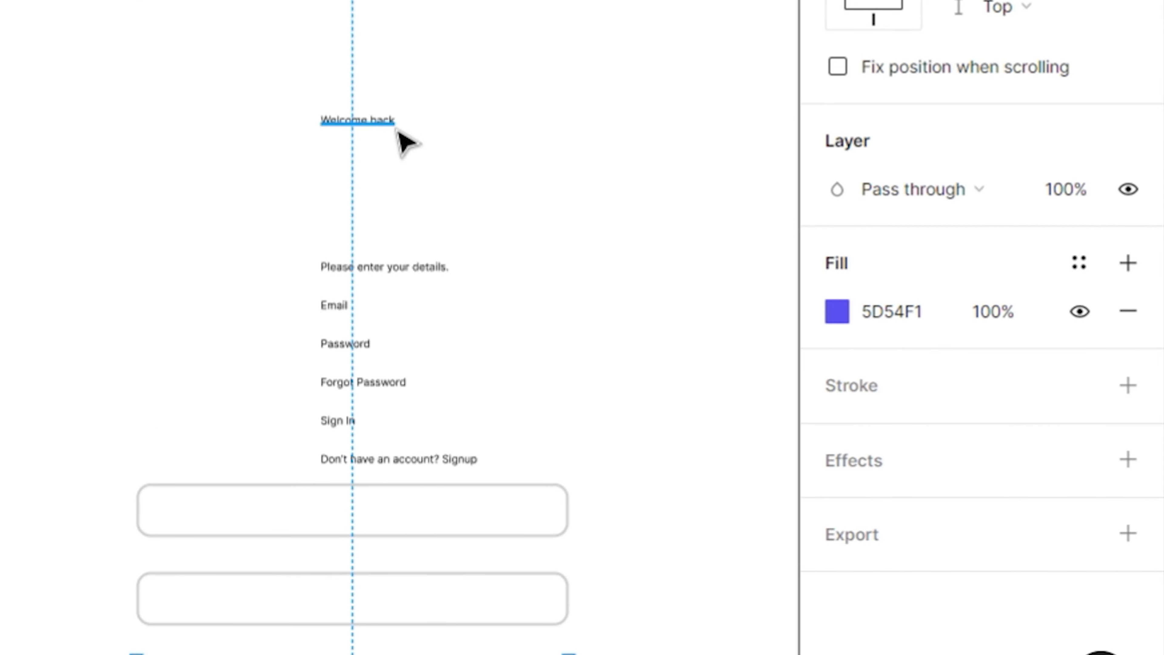
{"action": "left_click", "coordinate": [397, 267]}
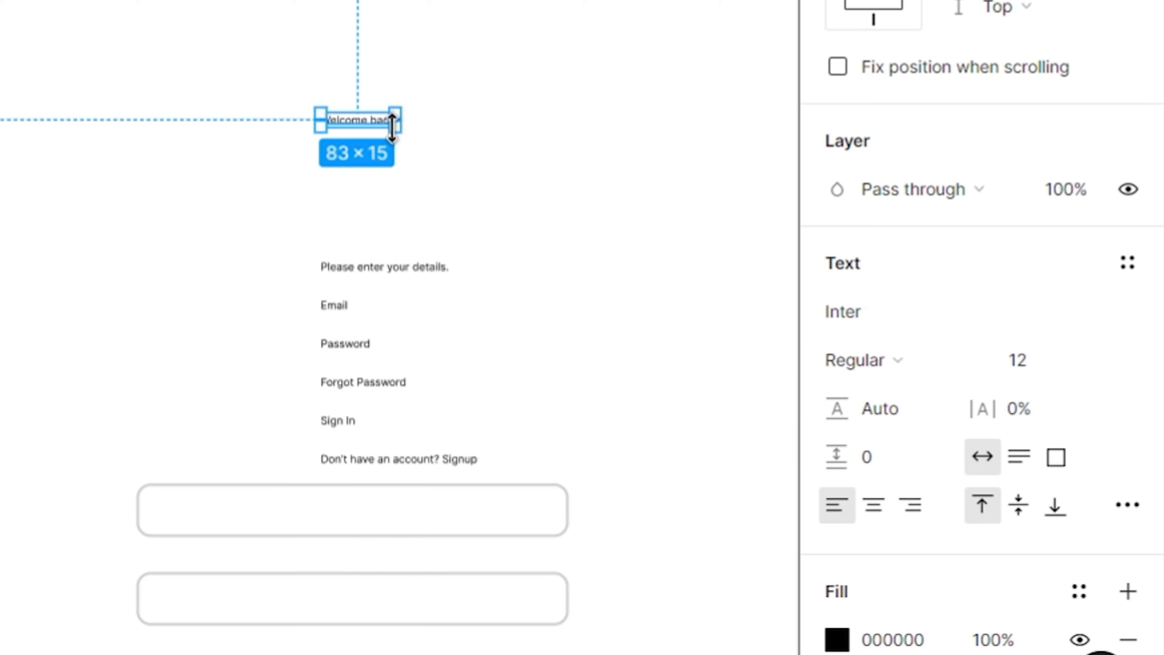
Step: Set 'Welcome back' to Poppins SemiBold 43 and centre it above the form
{"action": "left_click", "coordinate": [937, 313]}
{"action": "type", "text": "Poppins"}
{"action": "key", "text": "Return"}
{"action": "left_click", "coordinate": [912, 359]}
{"action": "key", "text": "Down"}
{"action": "key", "text": "Down"}
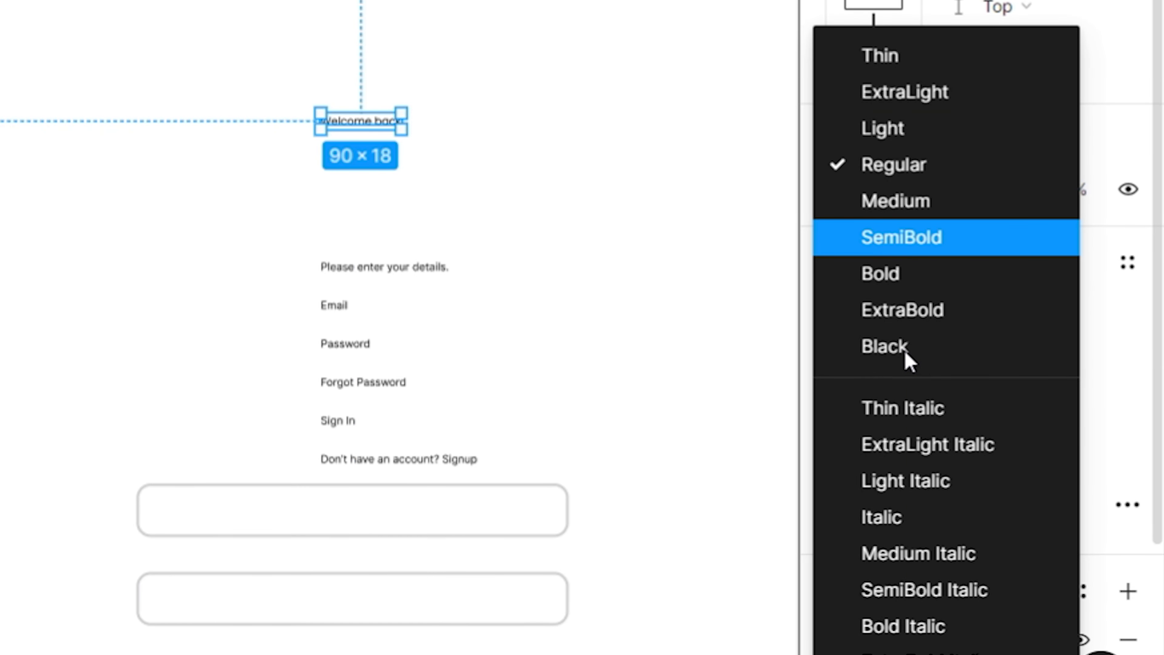
{"action": "key", "text": "Return"}
{"action": "left_click", "coordinate": [1054, 361]}
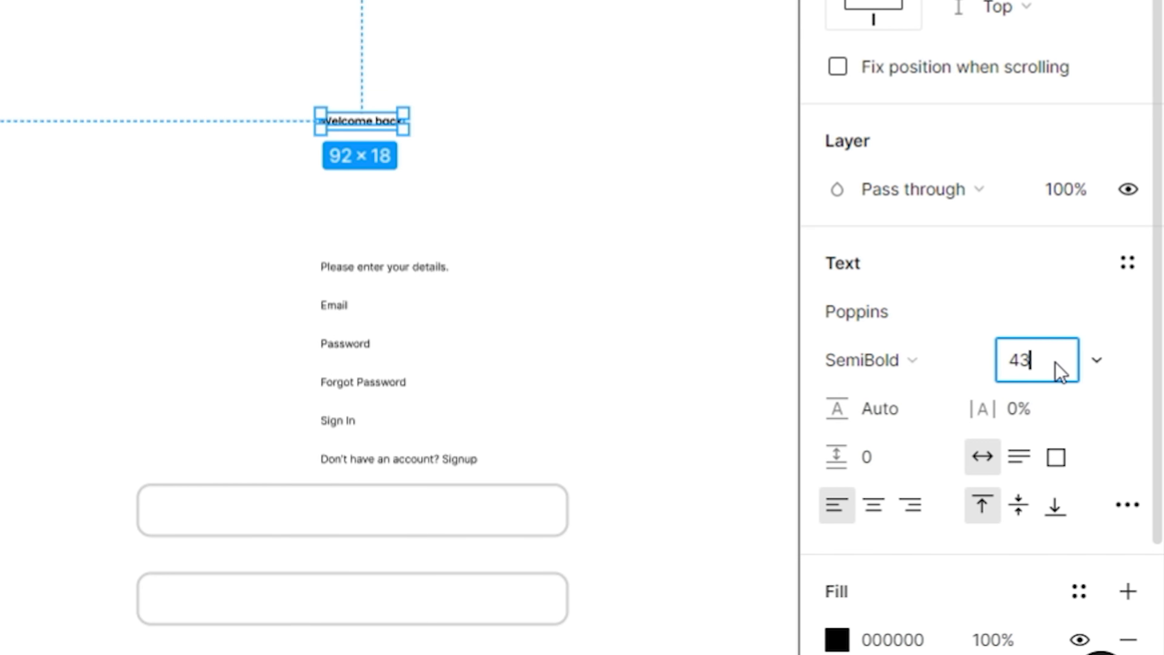
{"action": "type", "text": "43"}
{"action": "key", "text": "Return"}
{"action": "left_click_drag", "start_coordinate": [556, 158], "coordinate": [472, 155]}
Step: Set the four form labels to Poppins Medium 20
{"action": "left_click_drag", "start_coordinate": [288, 225], "coordinate": [497, 401]}
{"action": "left_click", "coordinate": [904, 342]}
{"action": "type", "text": "P"}
{"action": "key", "text": "Return"}
{"action": "left_click", "coordinate": [898, 394]}
{"action": "left_click", "coordinate": [913, 126]}
{"action": "left_click", "coordinate": [1055, 390]}
{"action": "type", "text": "20"}
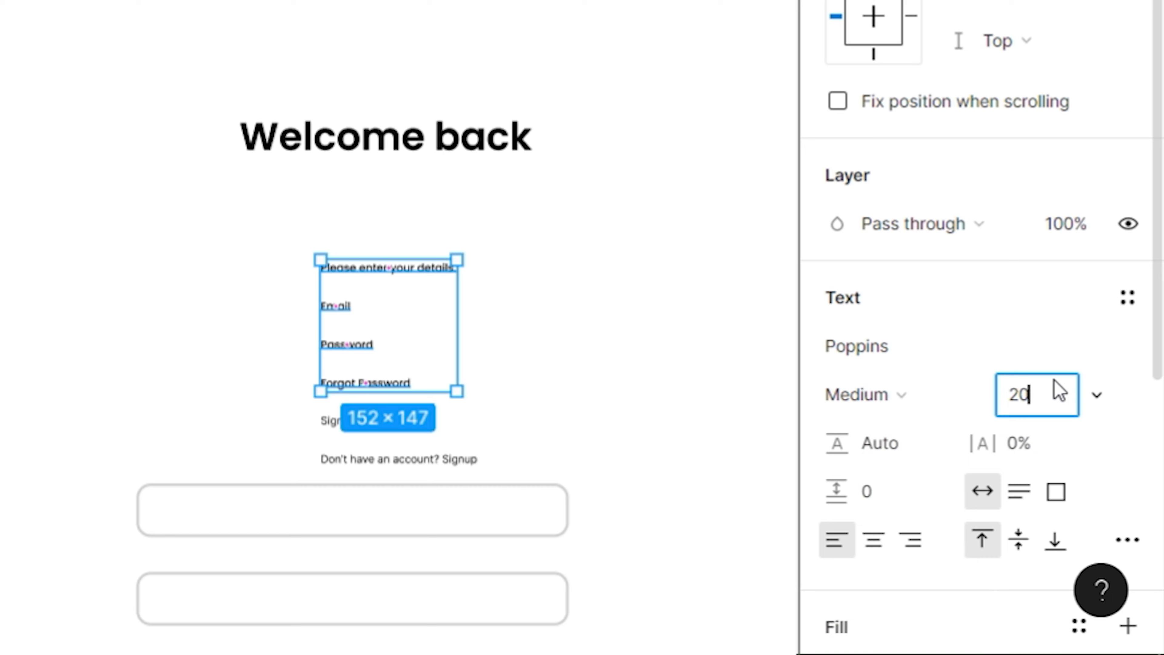
{"action": "key", "text": "Return"}
Step: Move the Sign In label onto the purple button
{"action": "left_click_drag", "start_coordinate": [356, 434], "coordinate": [353, 403]}
{"action": "scroll", "coordinate": [353, 399], "scroll_direction": "down", "scroll_amount": 5}
{"action": "scroll", "coordinate": [341, 353], "scroll_direction": "down", "scroll_amount": 5}
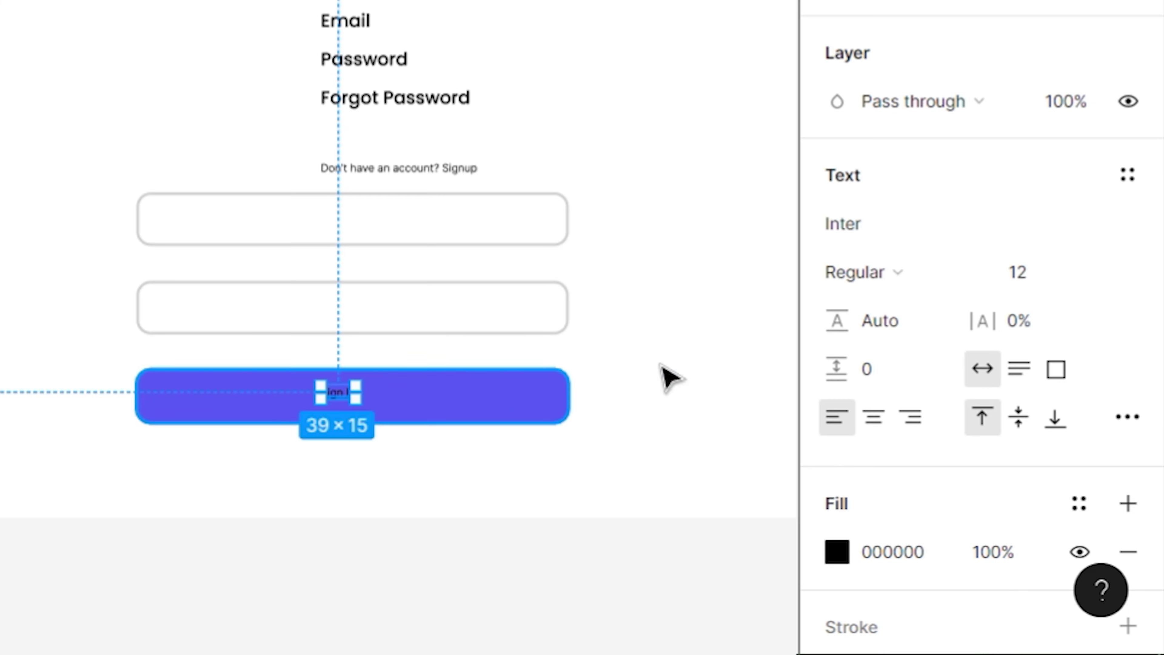
Step: Style the Sign In label as white Poppins SemiBold at size 20
{"action": "left_click", "coordinate": [962, 232]}
{"action": "type", "text": "PoP"}
{"action": "left_click", "coordinate": [905, 275]}
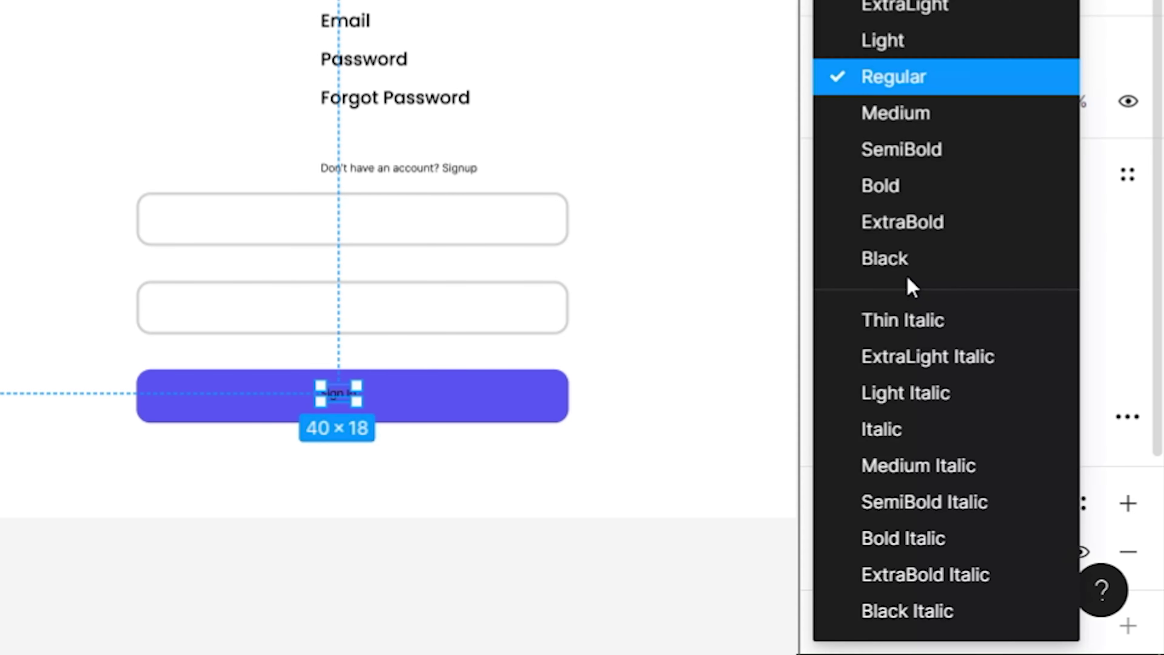
{"action": "left_click", "coordinate": [958, 154]}
{"action": "left_click", "coordinate": [1039, 273]}
{"action": "type", "text": "20"}
{"action": "key", "text": "Return"}
{"action": "left_click", "coordinate": [837, 552]}
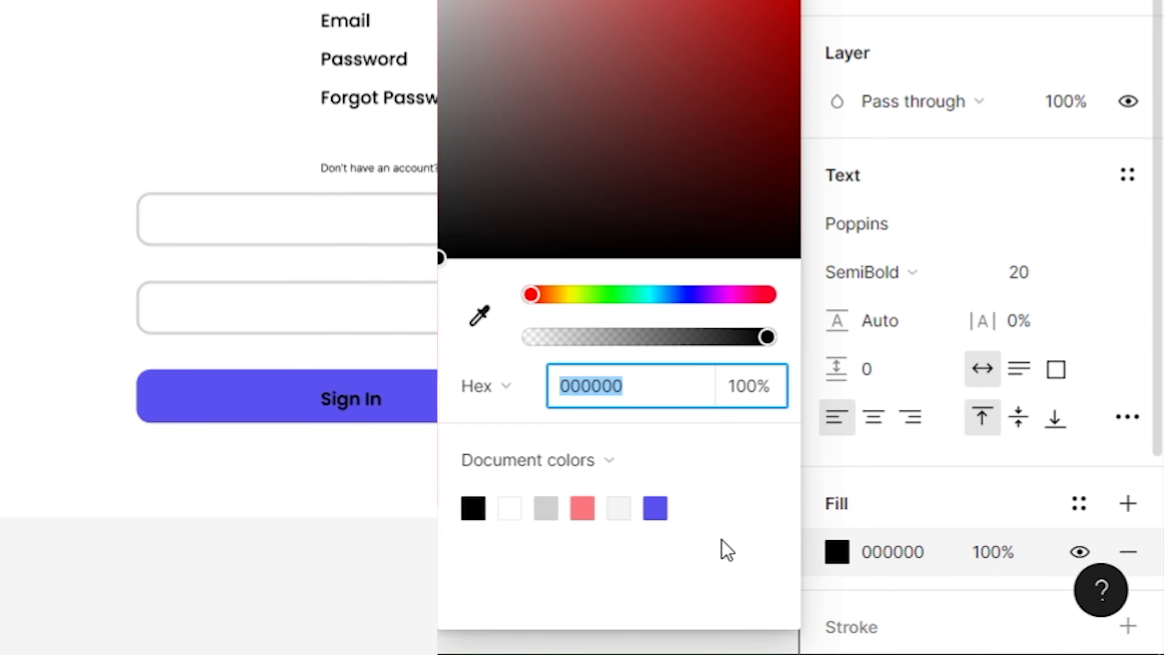
{"action": "left_click", "coordinate": [513, 507]}
{"action": "left_click", "coordinate": [859, 509]}
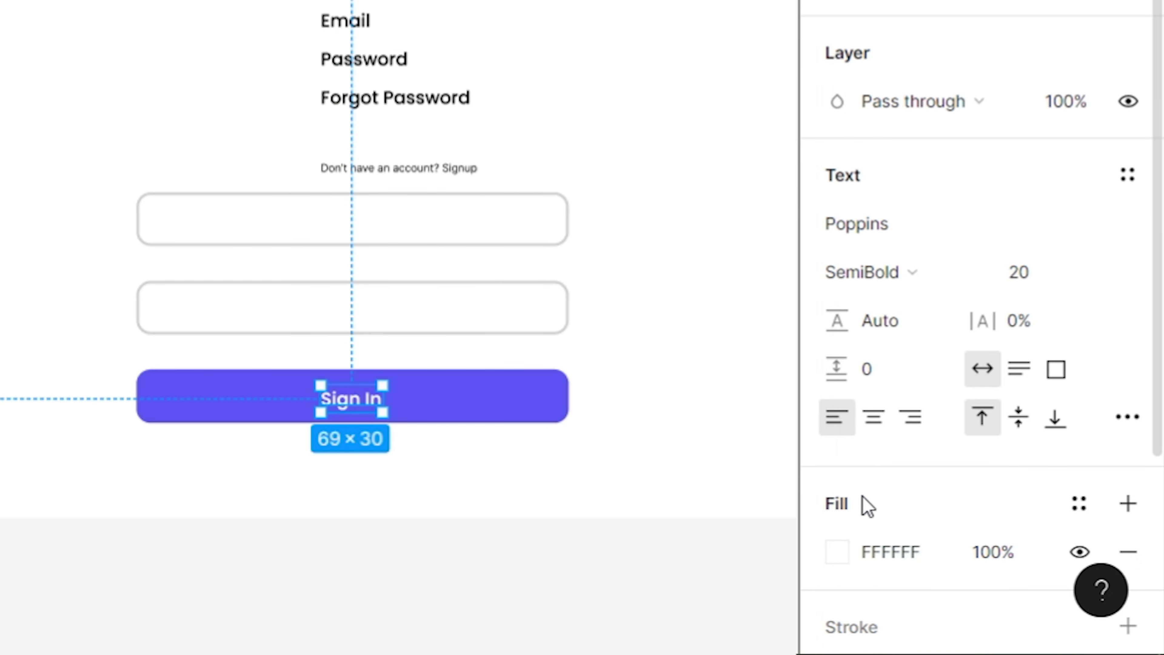
Step: Set the 'Don't have an account? Signup' line to Poppins Medium 16
{"action": "left_click", "coordinate": [456, 175]}
{"action": "left_click", "coordinate": [876, 225]}
{"action": "type", "text": "PoPpins"}
{"action": "key", "text": "Return"}
{"action": "left_click", "coordinate": [902, 273]}
{"action": "left_click", "coordinate": [910, 115]}
{"action": "left_click", "coordinate": [1047, 272]}
{"action": "type", "text": "16"}
{"action": "key", "text": "Return"}
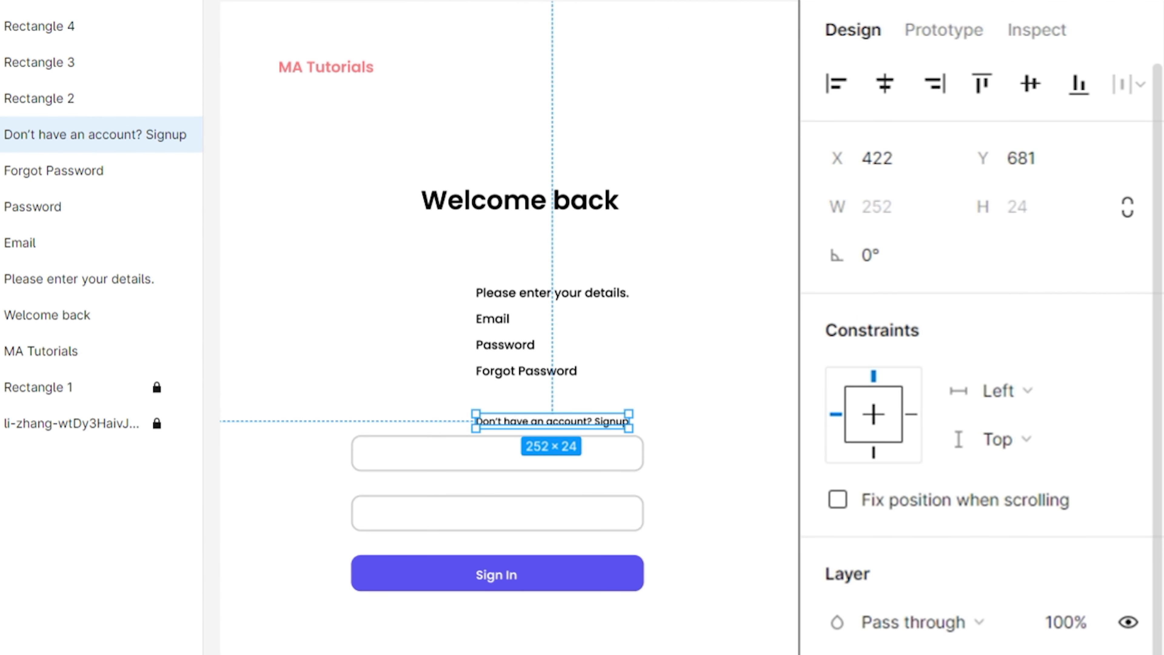
{"action": "left_click", "coordinate": [616, 201]}
Step: Set a -5 gap between the heading and subtitle and centre them horizontally
{"action": "left_click", "coordinate": [614, 294], "text": "shift"}
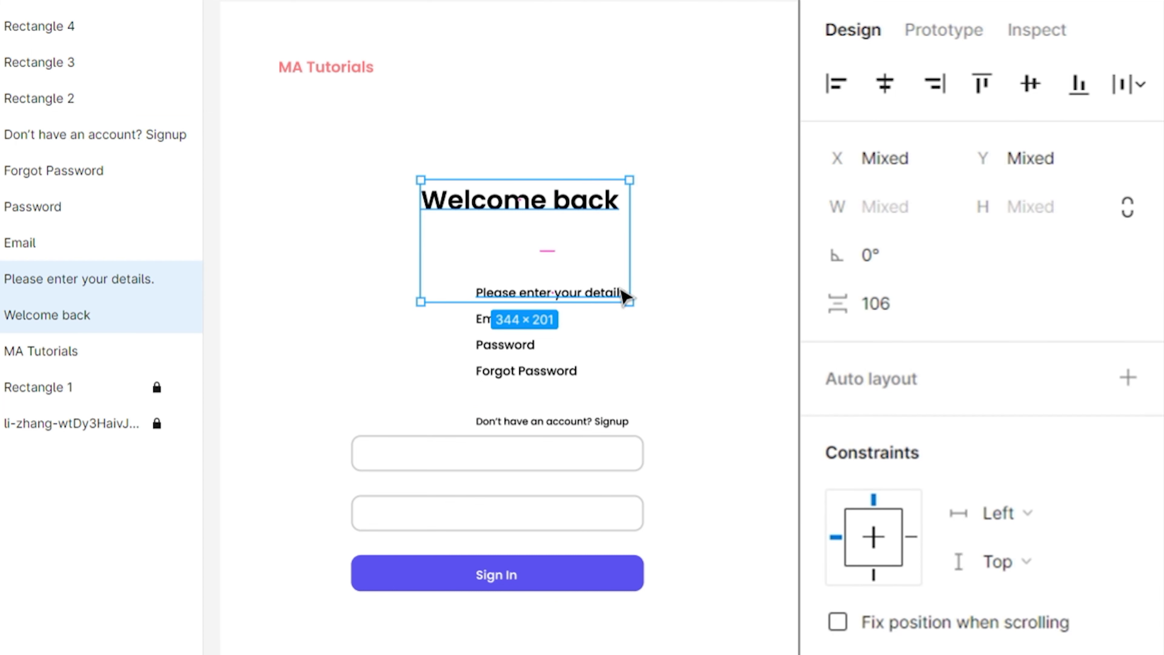
{"action": "left_click", "coordinate": [936, 326]}
{"action": "type", "text": "-5"}
{"action": "key", "text": "Return"}
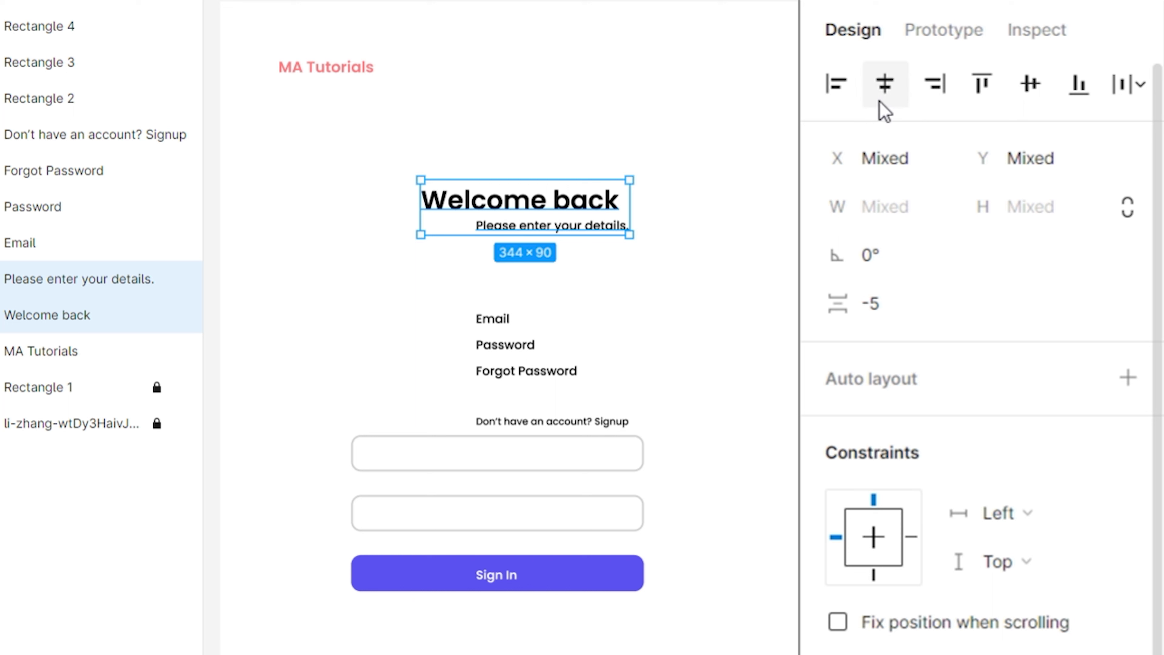
{"action": "left_click", "coordinate": [884, 111]}
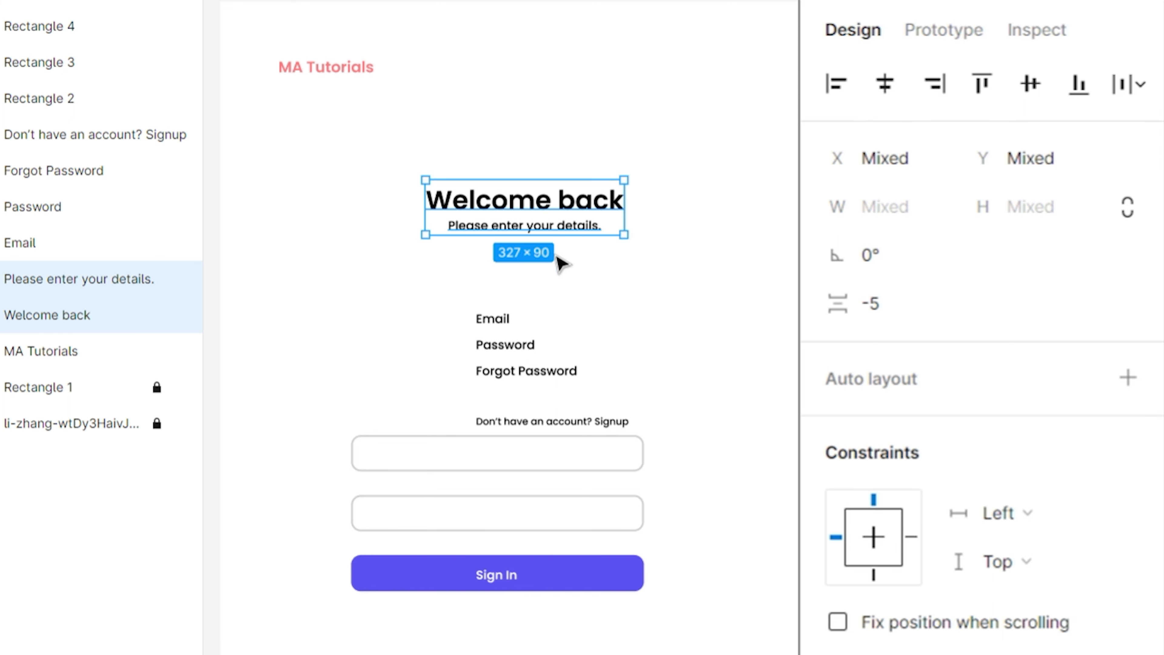
Step: Space the Email label 27 below the subtitle
{"action": "left_click", "coordinate": [550, 226]}
{"action": "left_click", "coordinate": [511, 321], "text": "shift"}
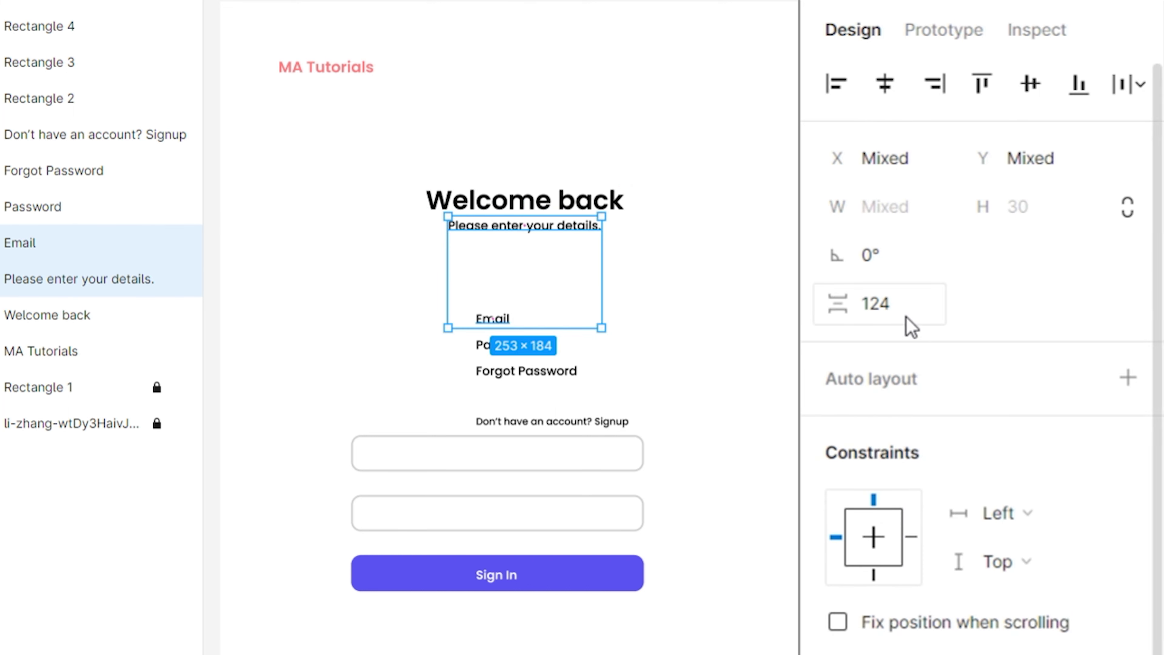
{"action": "left_click", "coordinate": [916, 316]}
{"action": "type", "text": "27"}
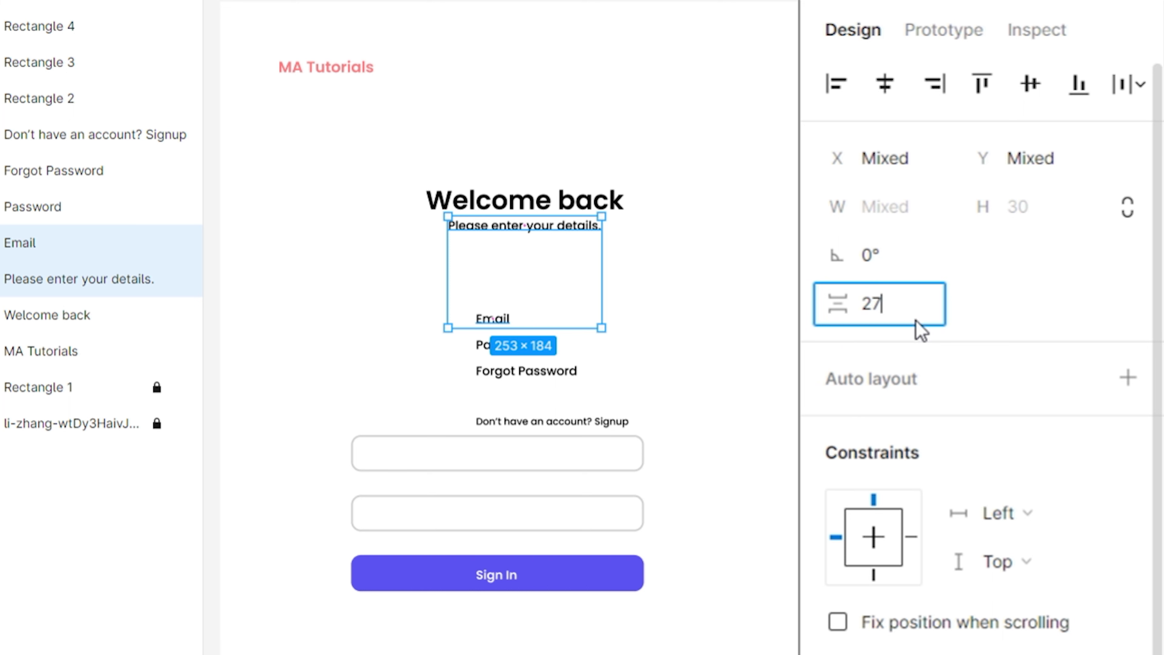
{"action": "key", "text": "Return"}
Step: Move the email input box up to sit 6 below the Email label
{"action": "left_click", "coordinate": [642, 450]}
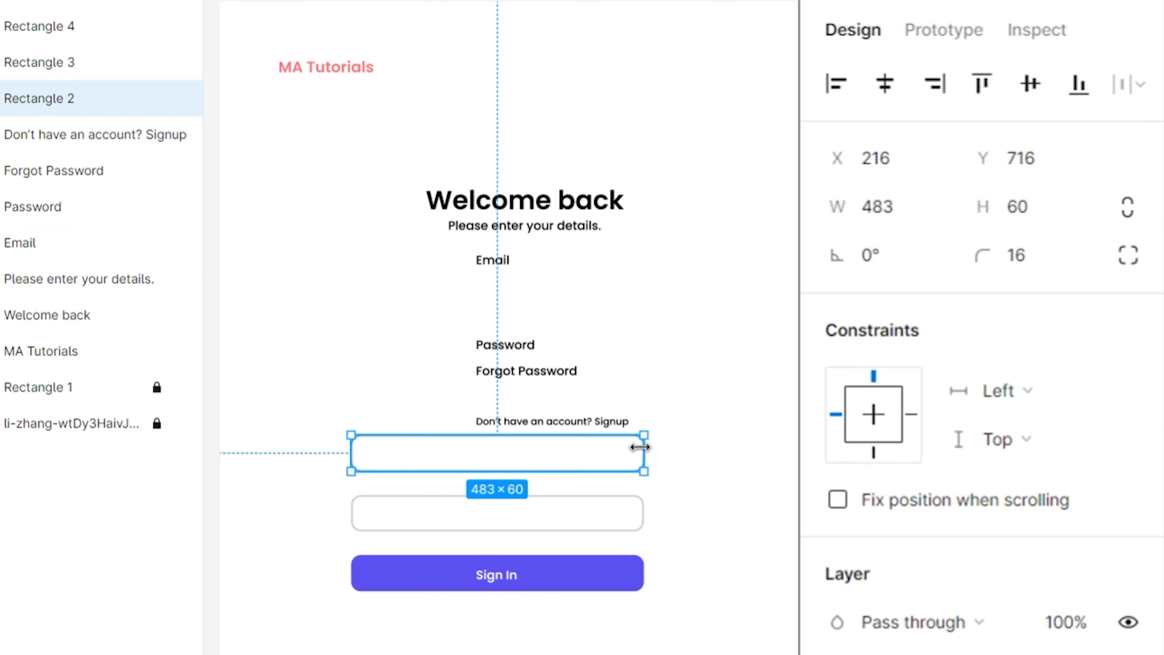
{"action": "left_click_drag", "start_coordinate": [628, 459], "coordinate": [639, 304]}
{"action": "left_click", "coordinate": [504, 269], "text": "shift"}
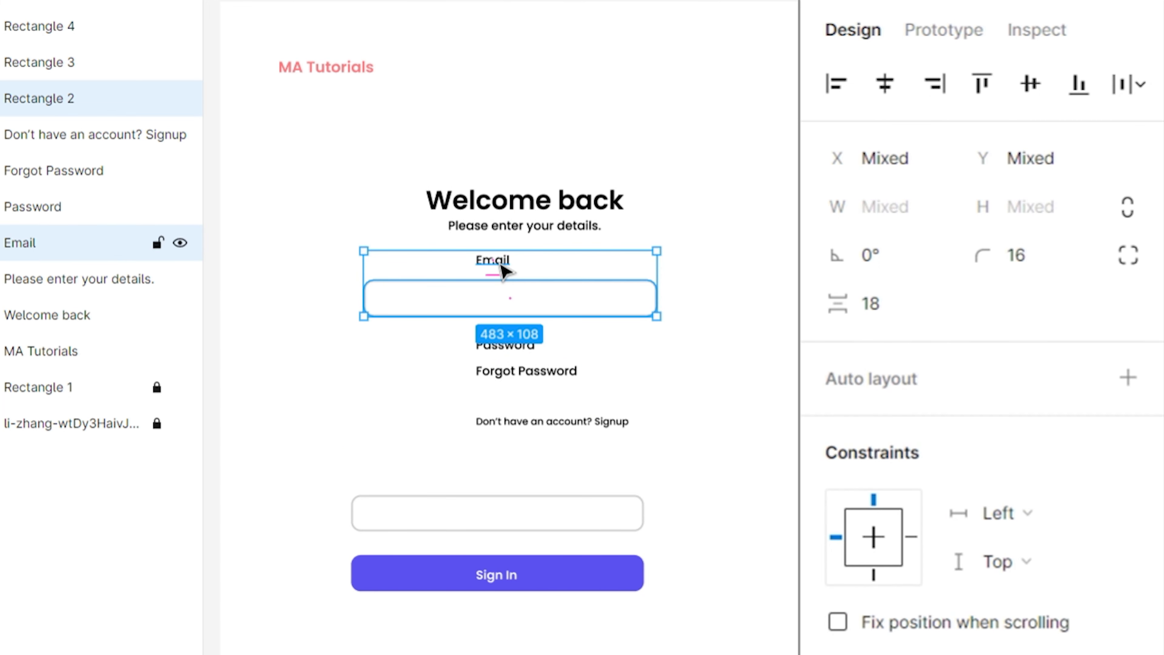
{"action": "left_click", "coordinate": [923, 321]}
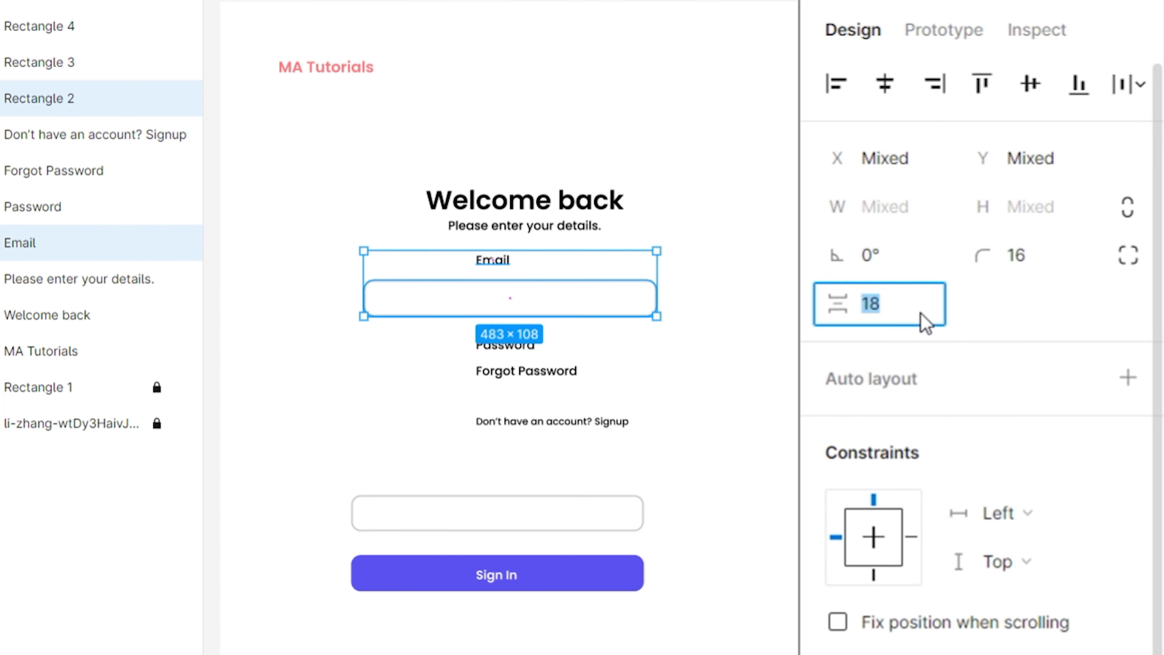
{"action": "key", "text": "Return"}
{"action": "left_click", "coordinate": [748, 270]}
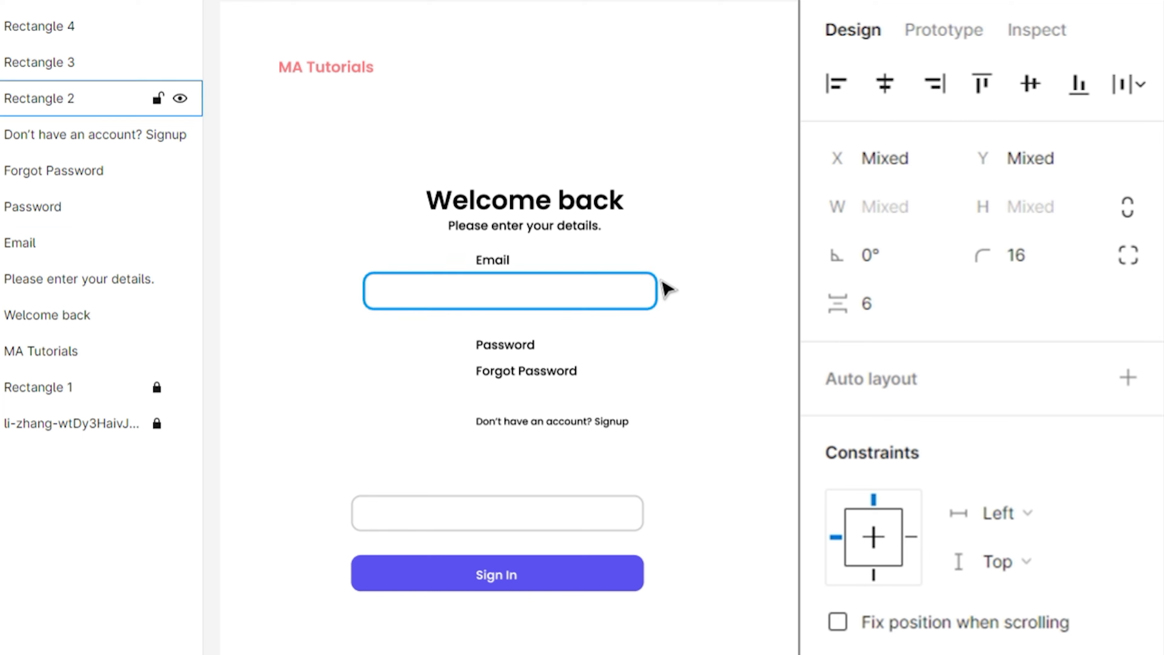
Step: Space the Password label 27 below the email input box
{"action": "left_click", "coordinate": [646, 287]}
{"action": "left_click", "coordinate": [530, 346], "text": "shift"}
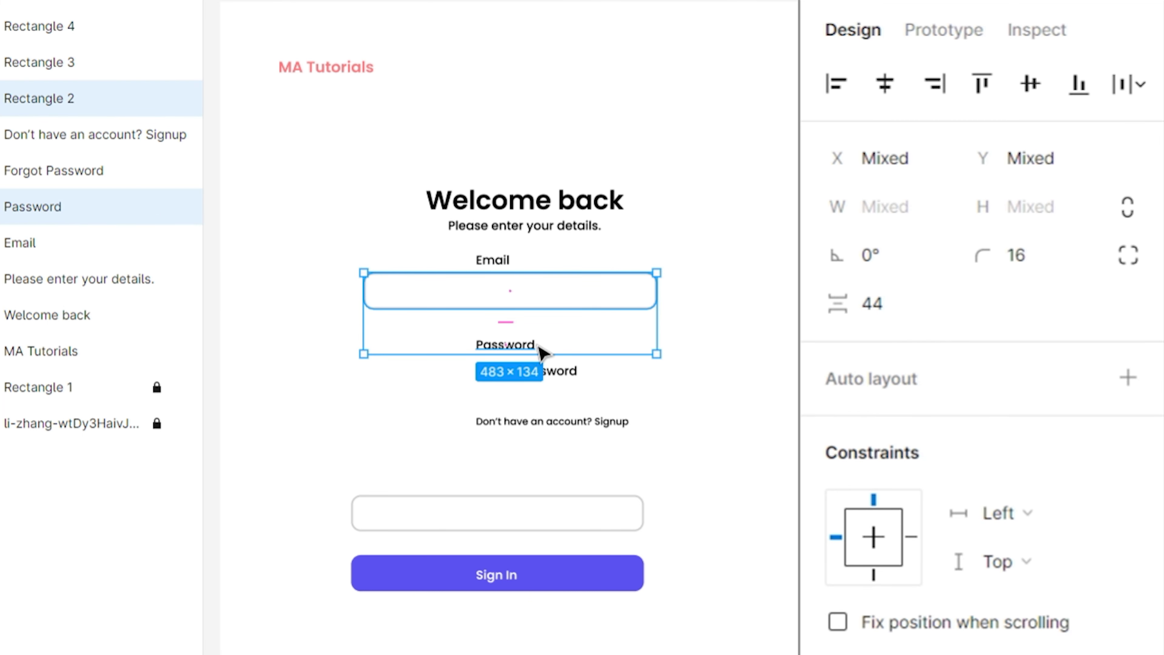
{"action": "left_click", "coordinate": [926, 313]}
{"action": "type", "text": "27"}
{"action": "key", "text": "Return"}
Step: Move the password input box up to sit 6 below the Password label
{"action": "left_click", "coordinate": [577, 382]}
{"action": "left_click_drag", "start_coordinate": [582, 356], "coordinate": [578, 486]}
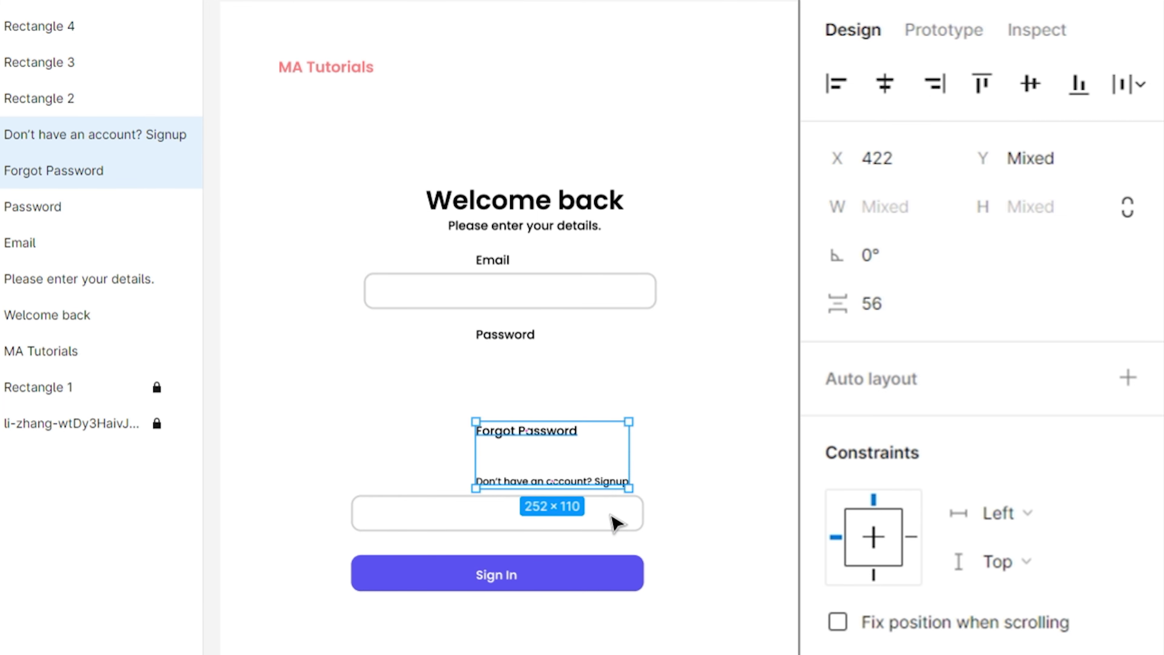
{"action": "left_click", "coordinate": [626, 533]}
{"action": "left_click_drag", "start_coordinate": [622, 528], "coordinate": [632, 389]}
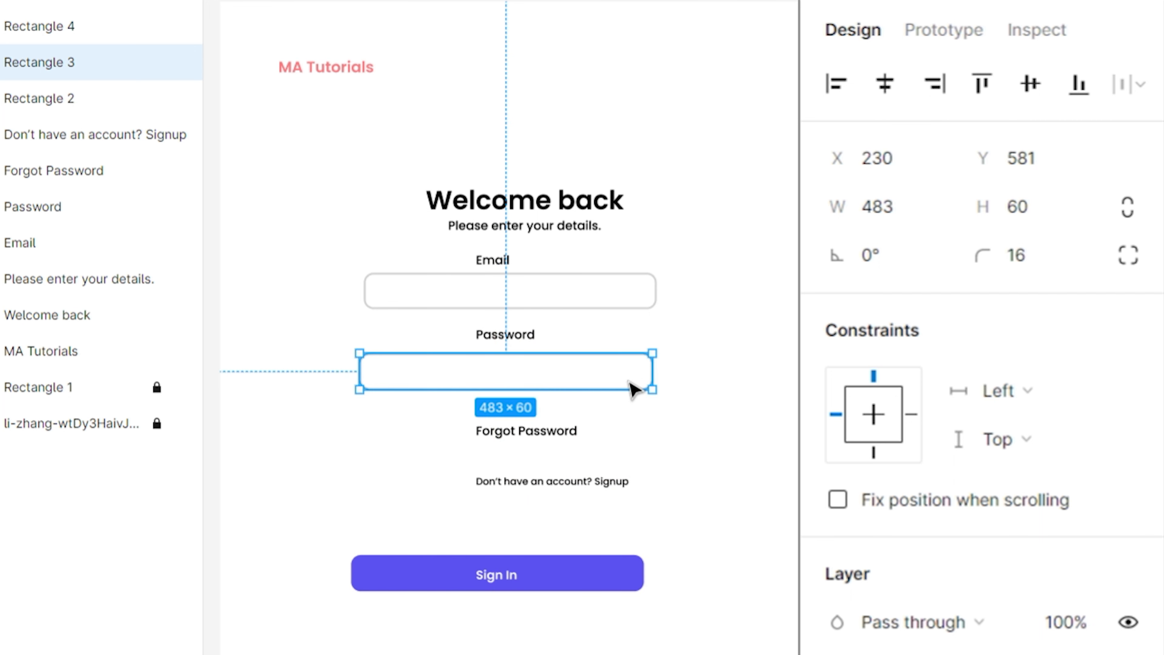
{"action": "left_click", "coordinate": [532, 342], "text": "shift"}
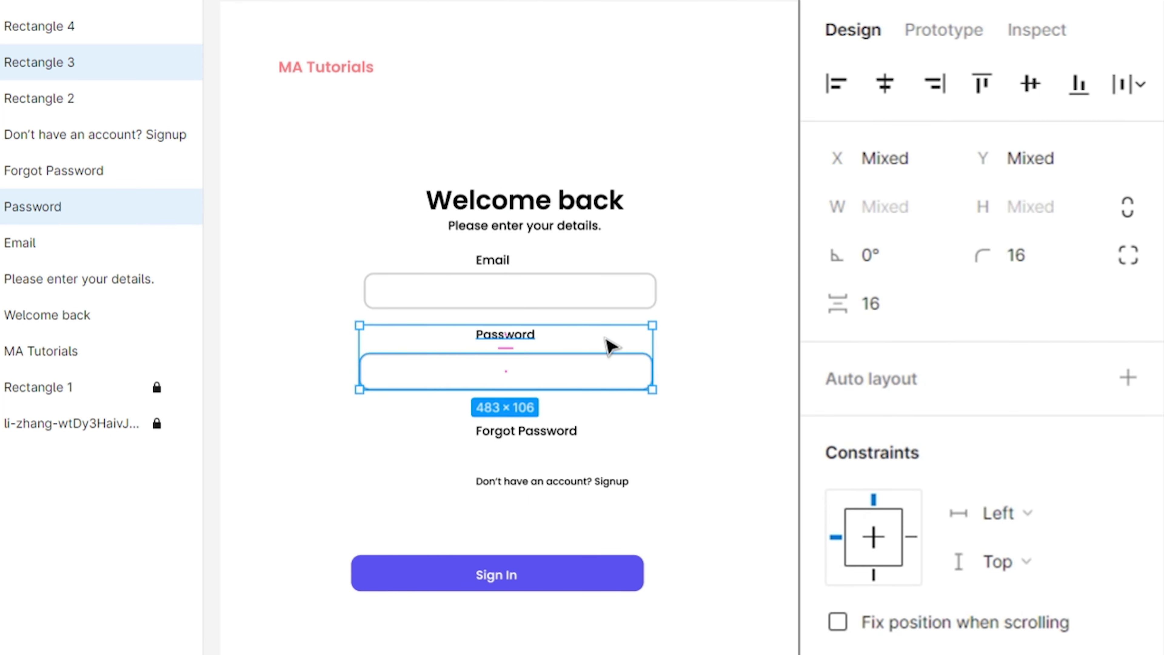
{"action": "left_click", "coordinate": [924, 321]}
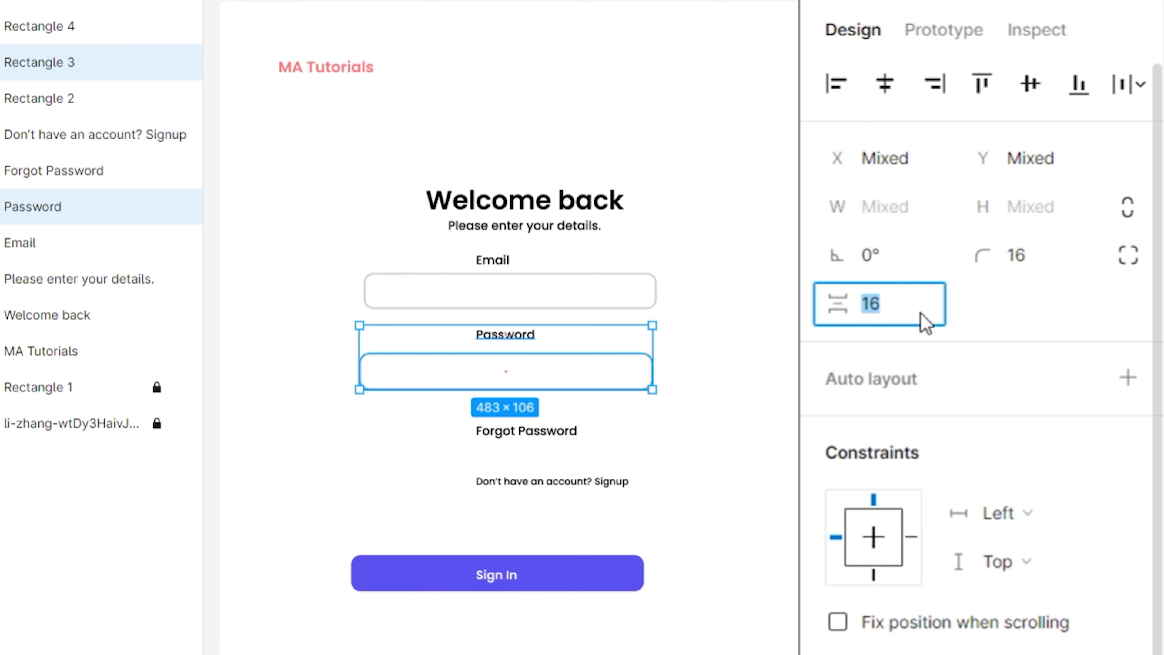
{"action": "type", "text": "6"}
{"action": "key", "text": "Return"}
{"action": "left_click", "coordinate": [670, 359]}
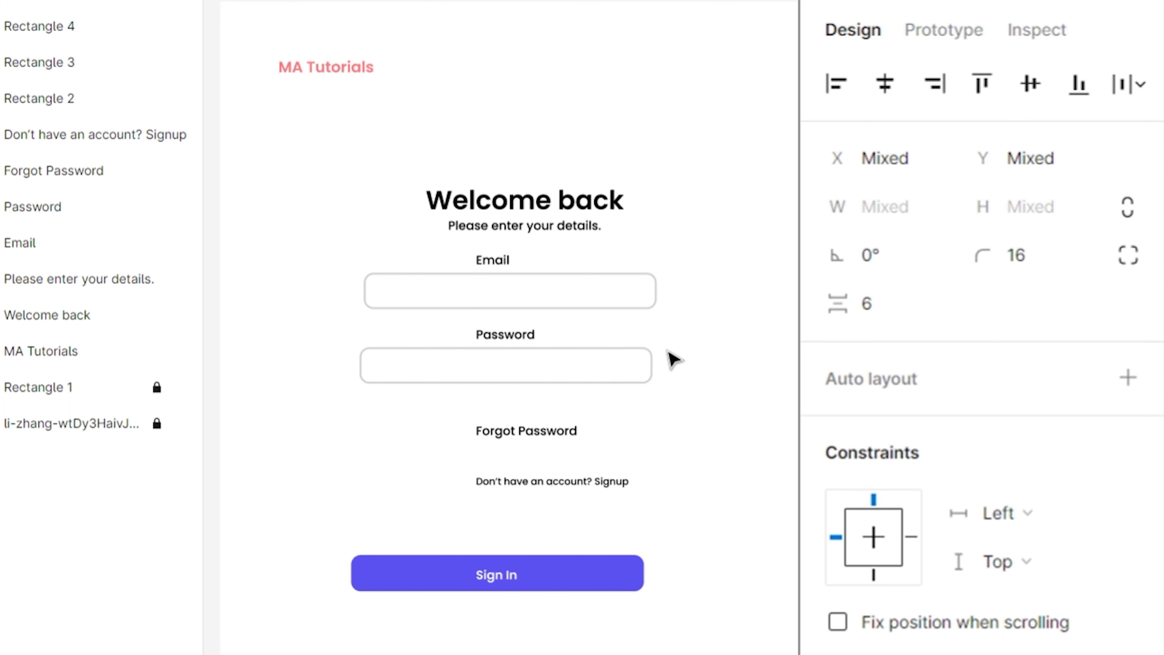
Step: Place Forgot Password 12 below the password input and nudge the Sign In text up
{"action": "left_click", "coordinate": [658, 367]}
{"action": "left_click", "coordinate": [584, 430], "text": "shift"}
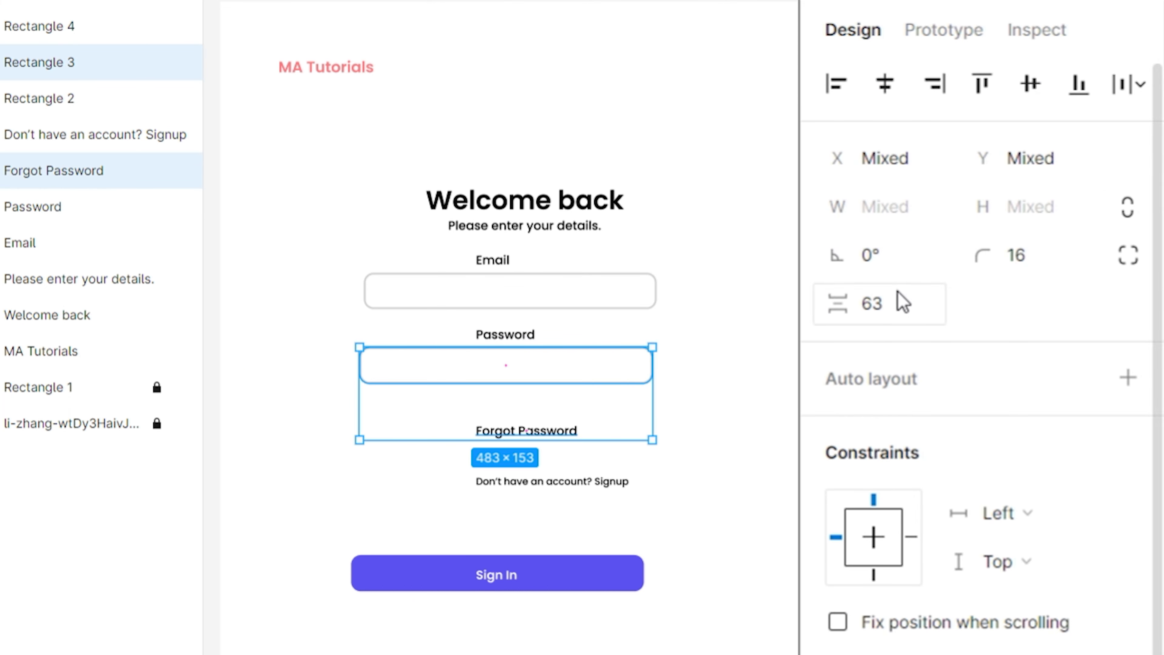
{"action": "left_click", "coordinate": [905, 304]}
{"action": "type", "text": "12"}
{"action": "key", "text": "Return"}
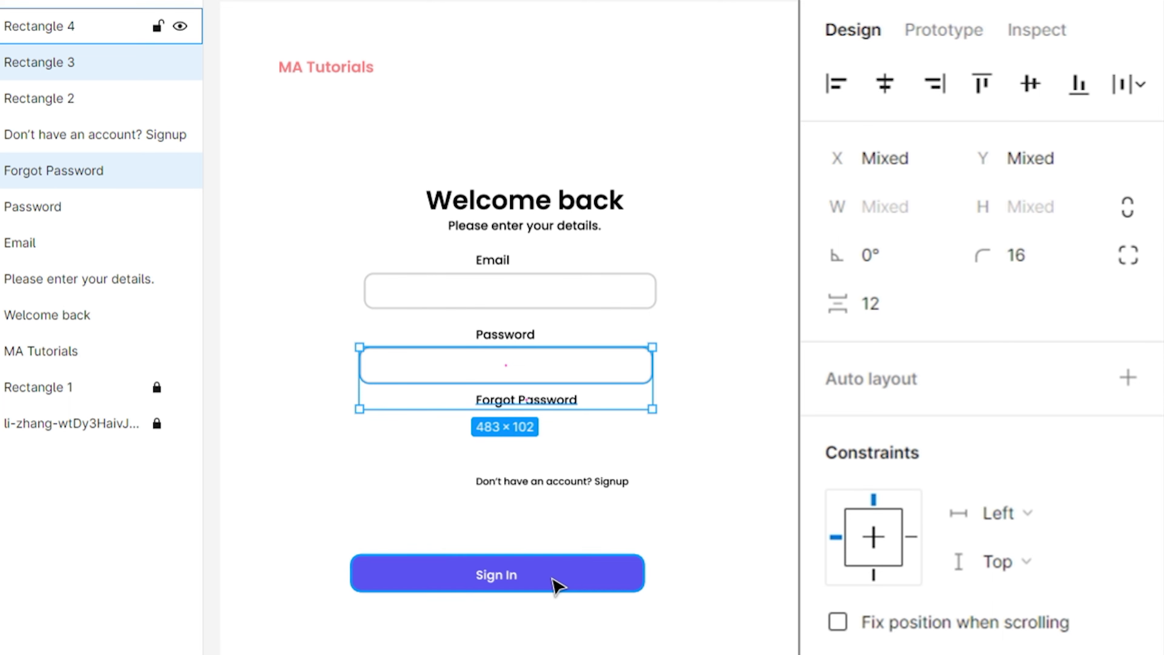
{"action": "left_click", "coordinate": [504, 583]}
{"action": "left_click_drag", "start_coordinate": [500, 578], "coordinate": [509, 582]}
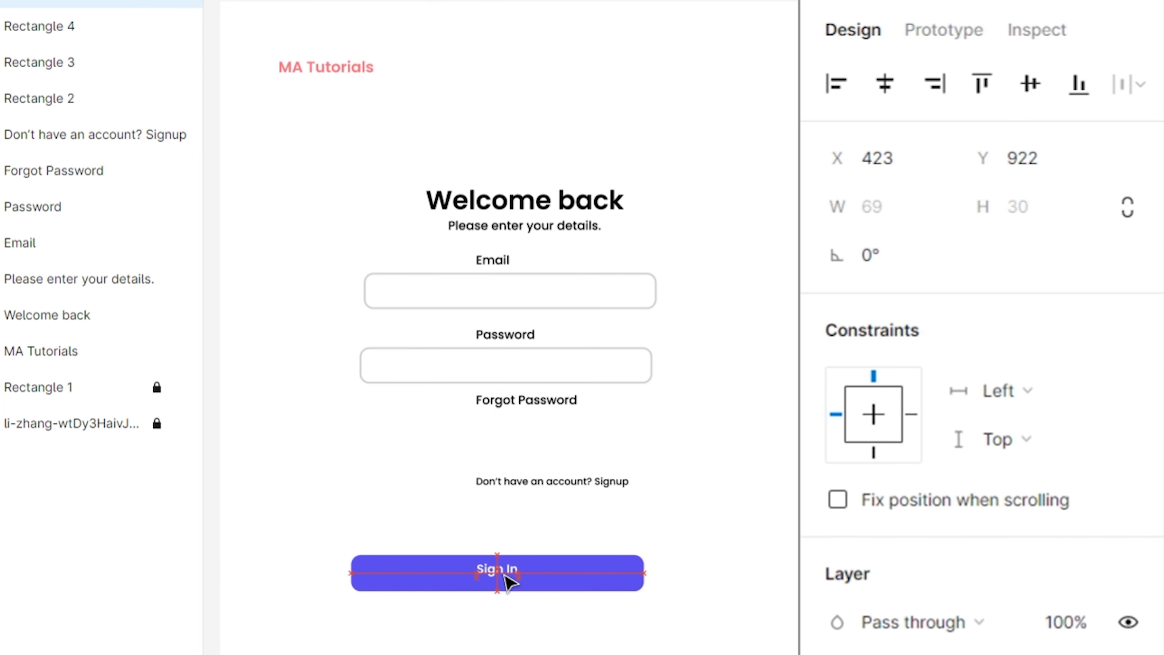
Step: Centre the Sign In text in its button, group them, and move it under Forgot Password
{"action": "left_click", "coordinate": [514, 590], "text": "shift"}
{"action": "key", "text": "alt+v"}
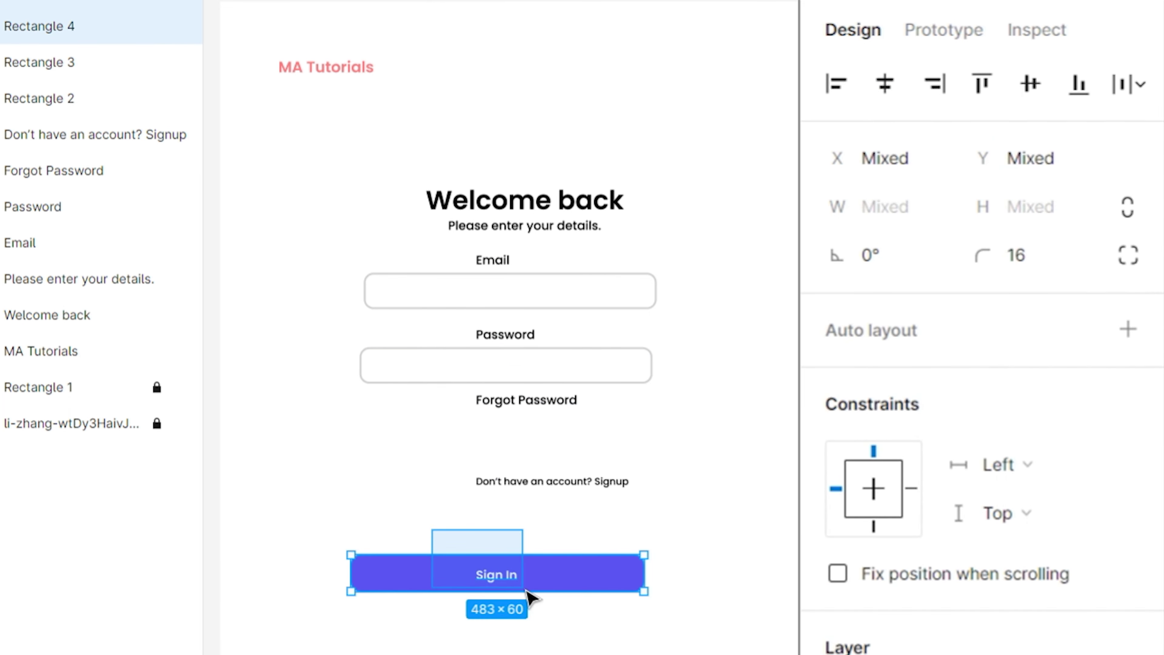
{"action": "left_click", "coordinate": [523, 587]}
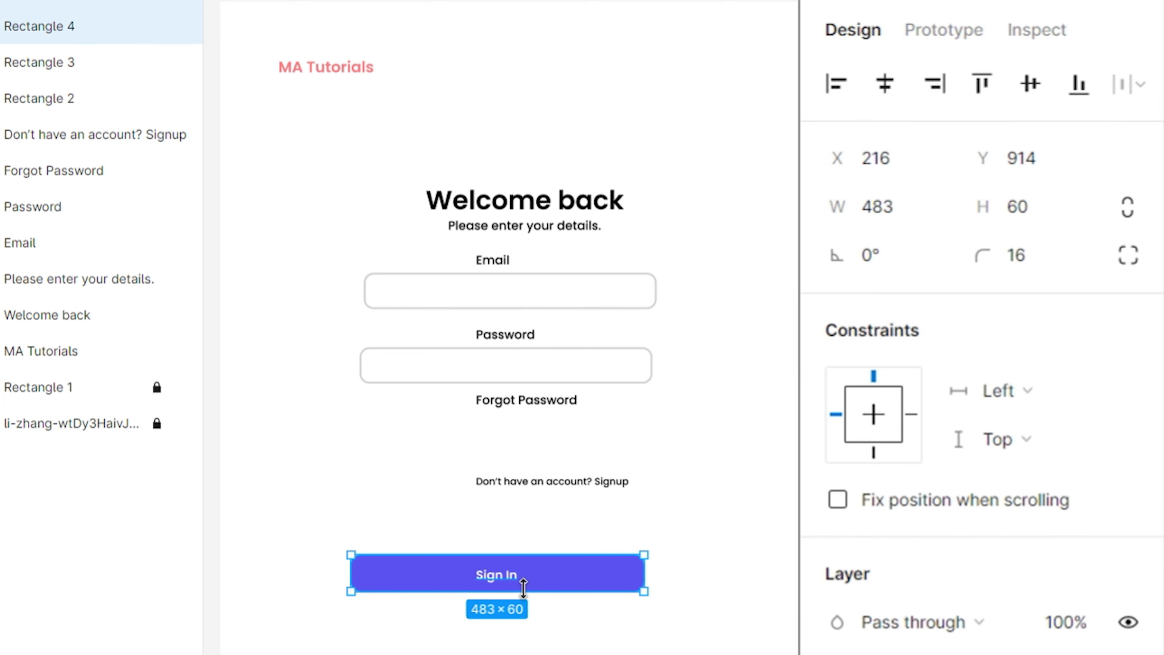
{"action": "key", "text": "ctrl+g"}
{"action": "left_click_drag", "start_coordinate": [550, 584], "coordinate": [563, 457]}
Step: Space the Sign In button 36 below Forgot Password
{"action": "left_click", "coordinate": [564, 402], "text": "shift"}
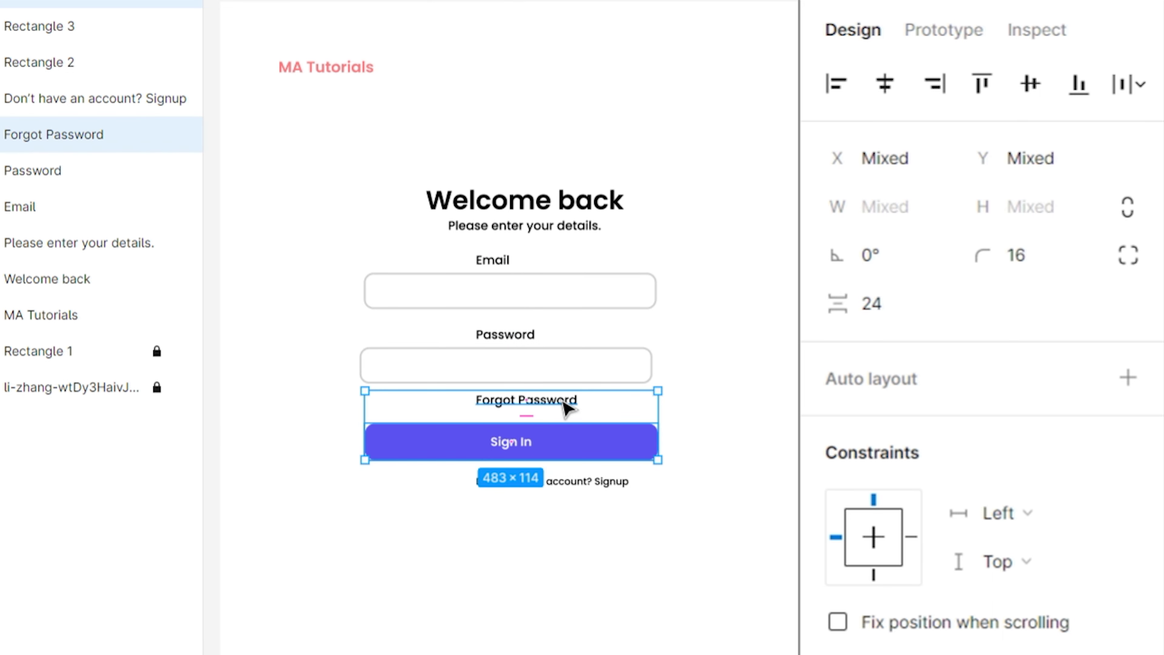
{"action": "left_click", "coordinate": [894, 302]}
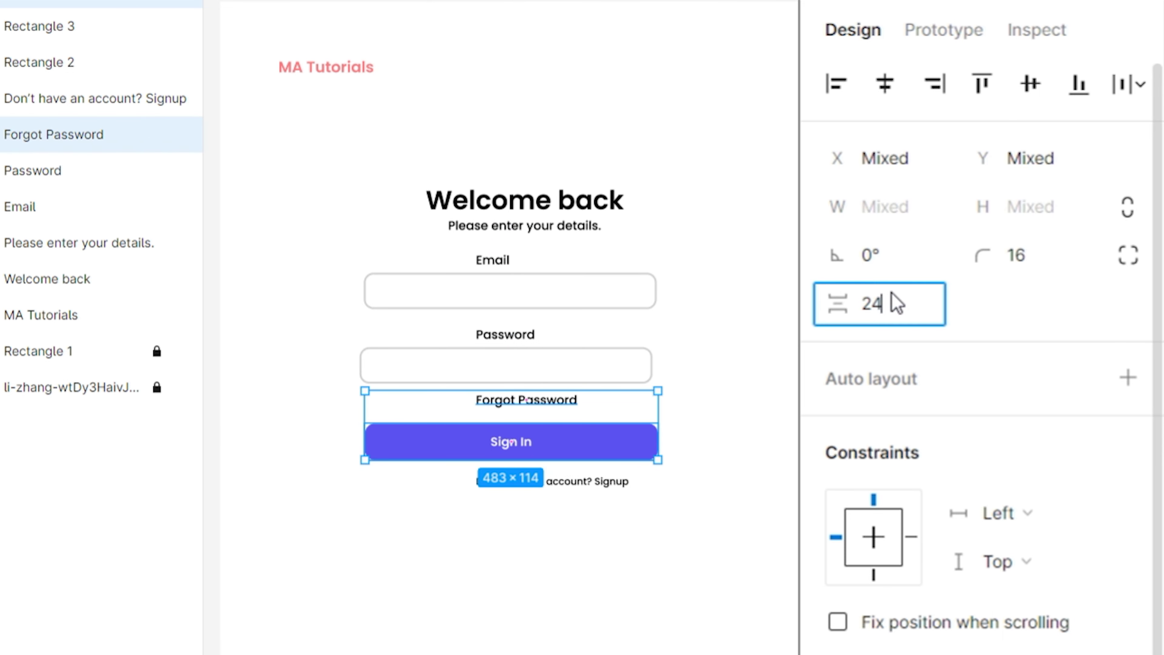
{"action": "type", "text": "36"}
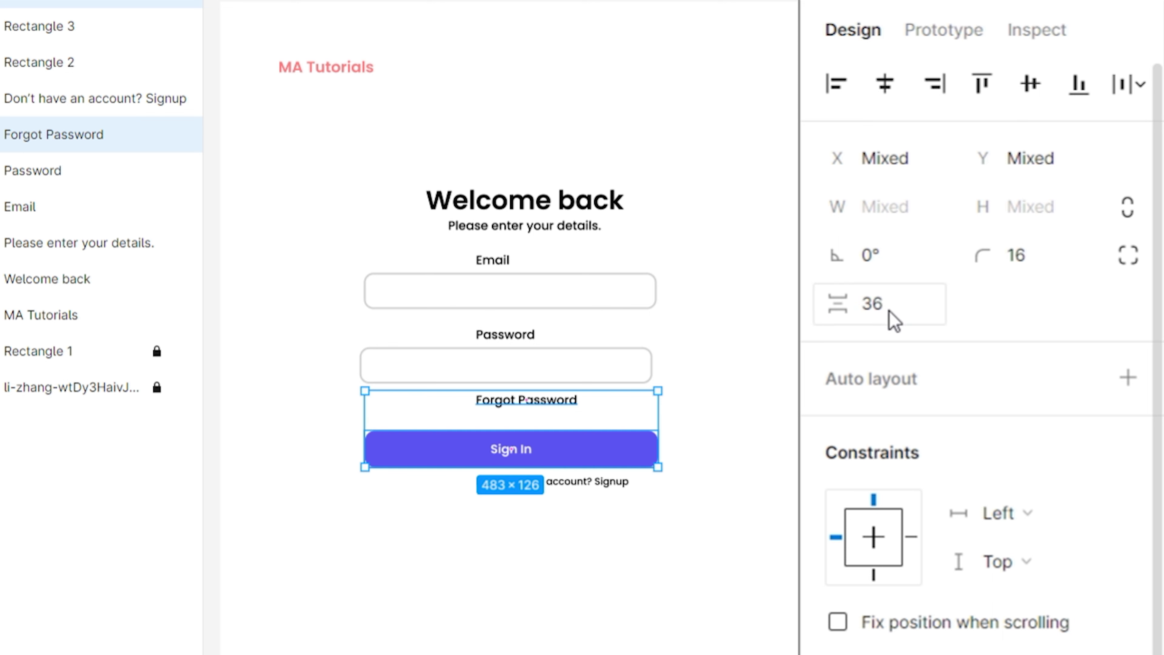
{"action": "key", "text": "Return"}
Step: Place the Signup line 36 below the button and centre the whole form horizontally
{"action": "left_click", "coordinate": [621, 487]}
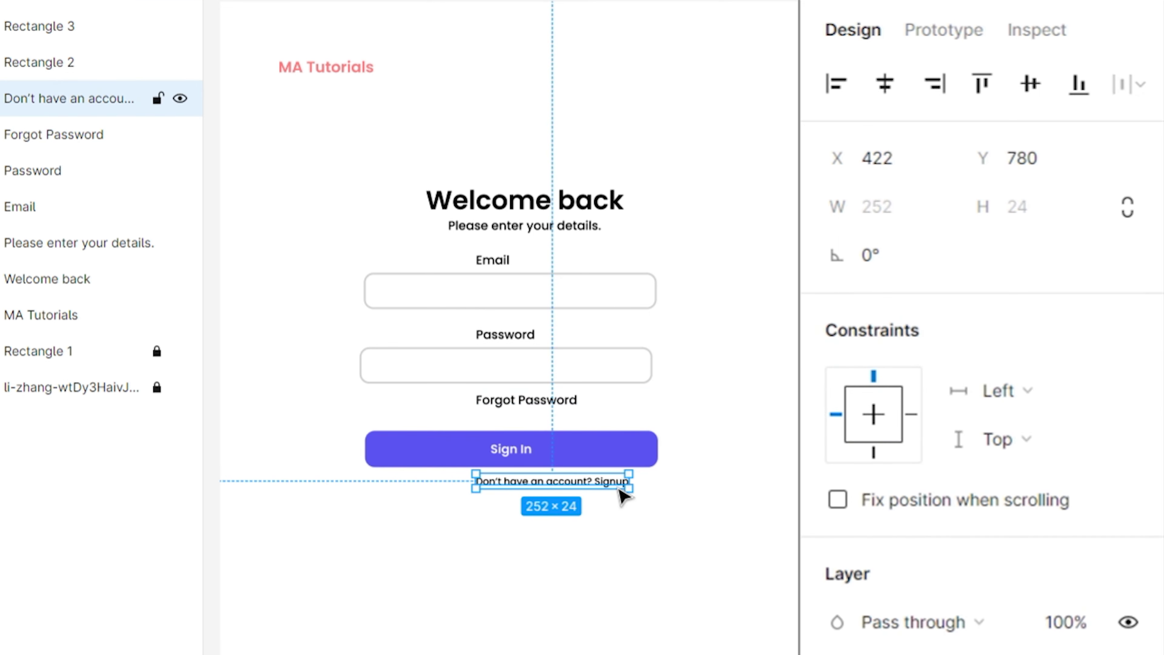
{"action": "left_click", "coordinate": [624, 449], "text": "shift"}
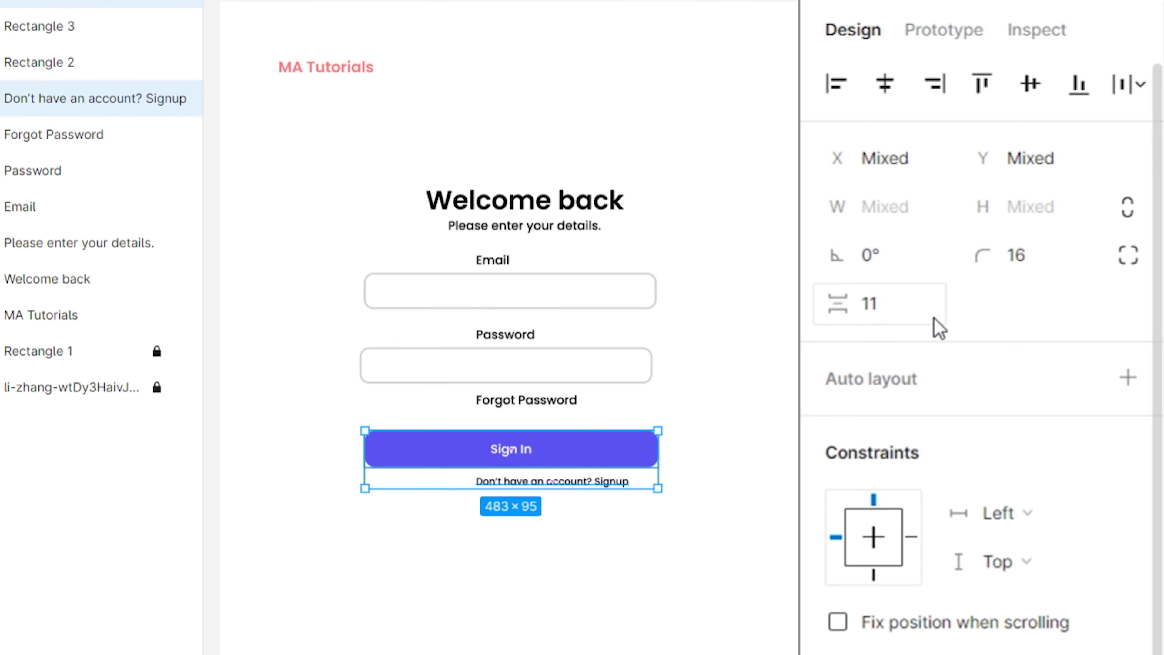
{"action": "left_click", "coordinate": [933, 317]}
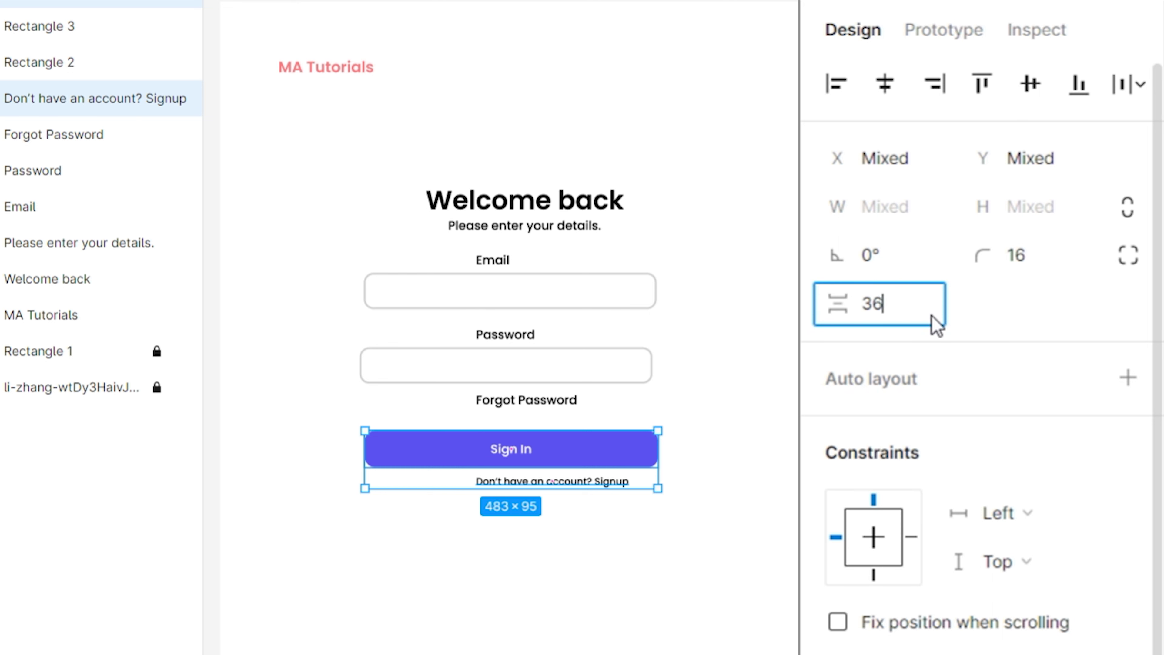
{"action": "key", "text": "Return"}
{"action": "left_click_drag", "start_coordinate": [431, 136], "coordinate": [636, 546]}
{"action": "left_click", "coordinate": [906, 94]}
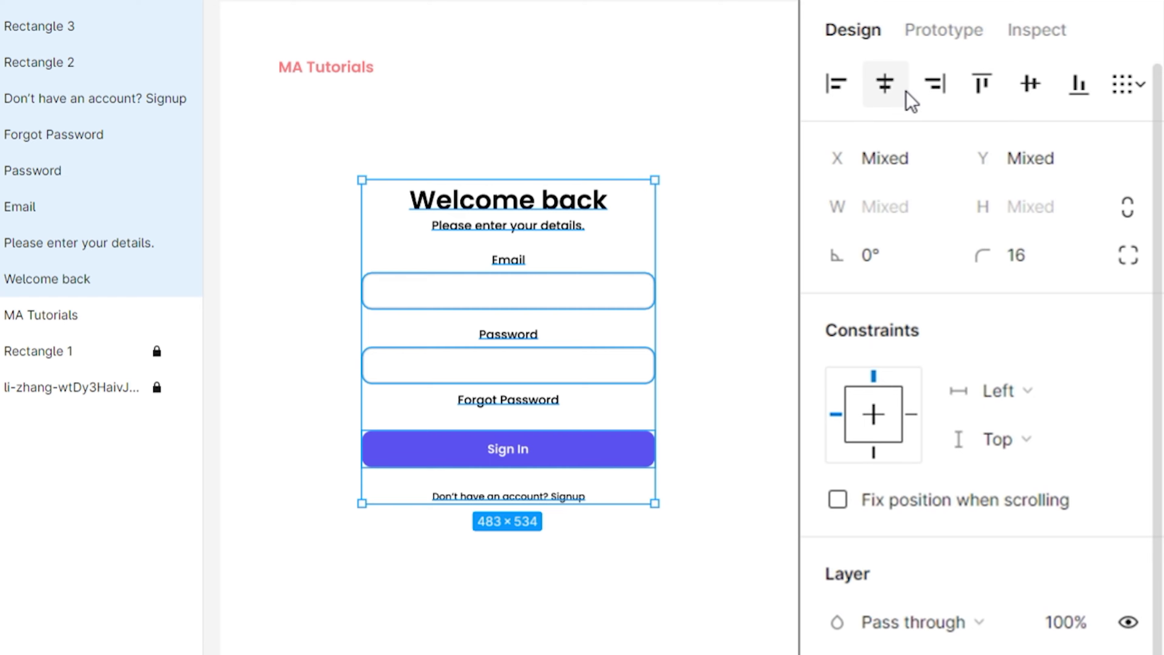
Step: Align Email and Password labels to the inputs' left edge, Forgot Password to the right
{"action": "left_click", "coordinate": [679, 240]}
{"action": "left_click", "coordinate": [509, 261]}
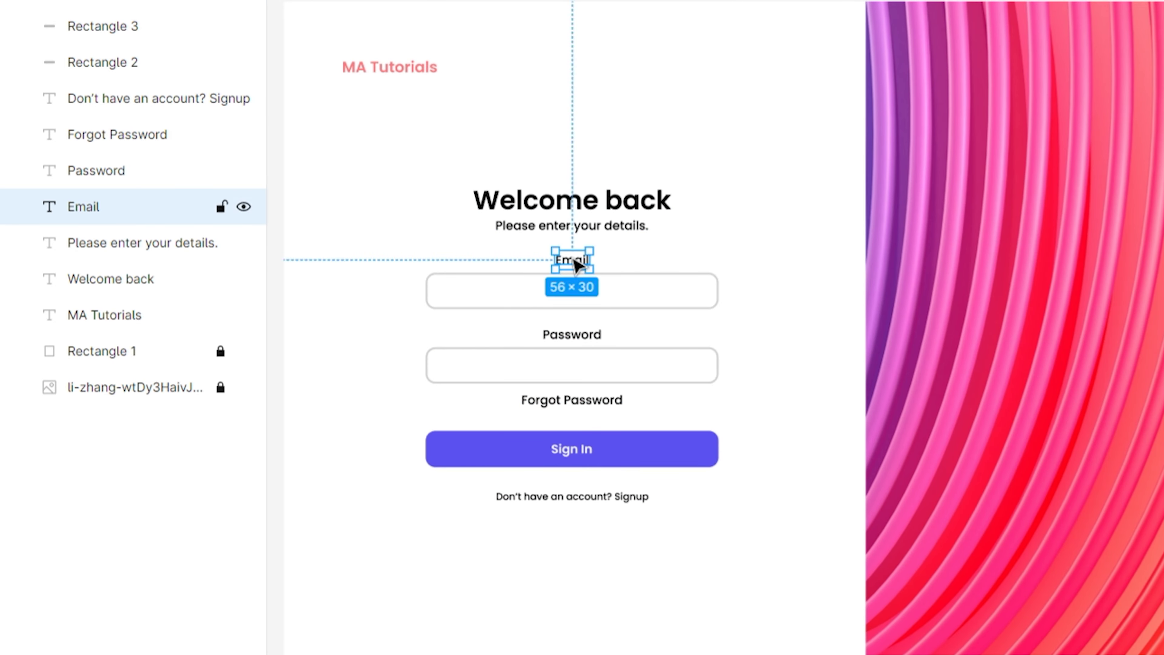
{"action": "left_click_drag", "start_coordinate": [577, 265], "coordinate": [447, 256]}
{"action": "left_click_drag", "start_coordinate": [582, 333], "coordinate": [464, 334]}
{"action": "left_click_drag", "start_coordinate": [573, 403], "coordinate": [694, 404]}
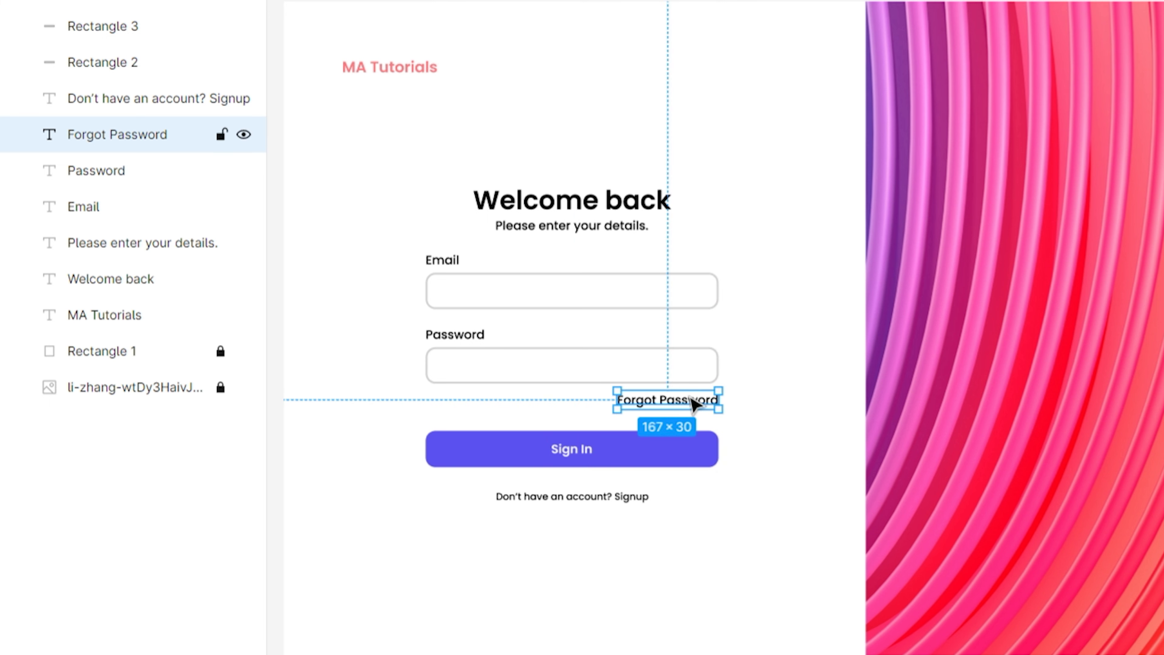
{"action": "left_click_drag", "start_coordinate": [777, 588], "coordinate": [369, 141]}
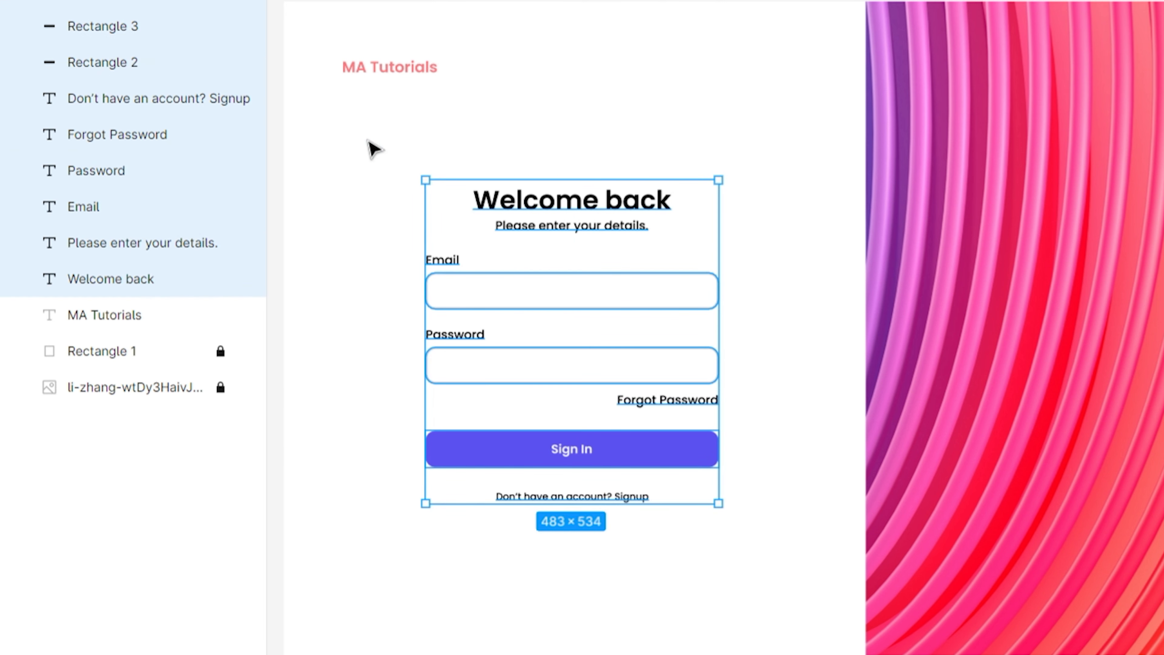